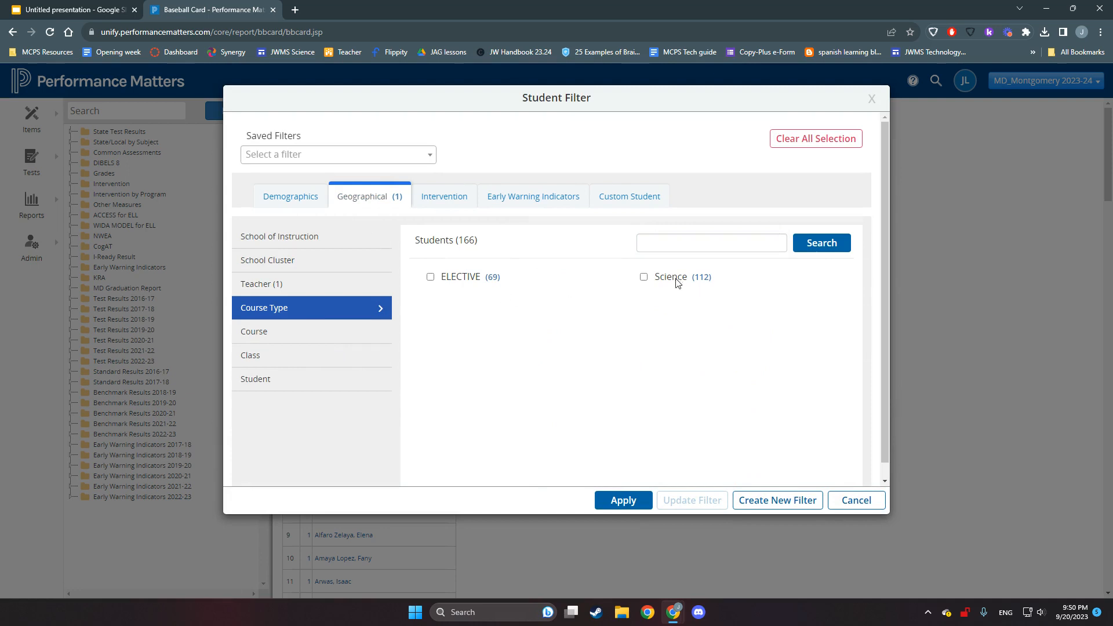
Step: Filter the report to the Science course type, the Invstig in Earth Science course and class P7YRSCI1022-00013
click(320, 337)
click(430, 277)
click(317, 357)
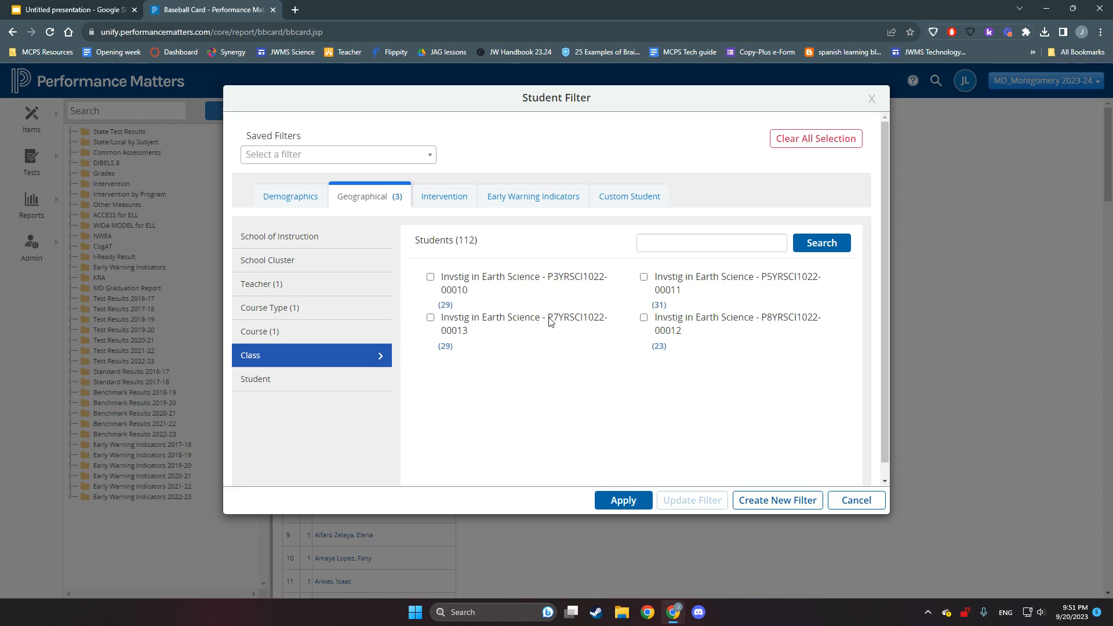
click(430, 317)
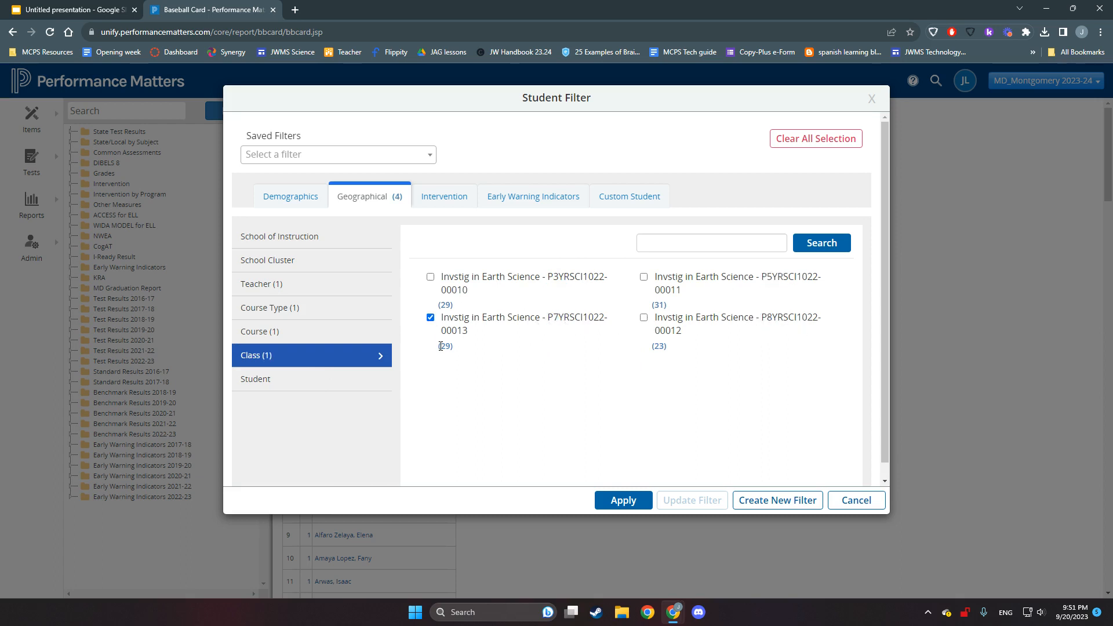
click(624, 500)
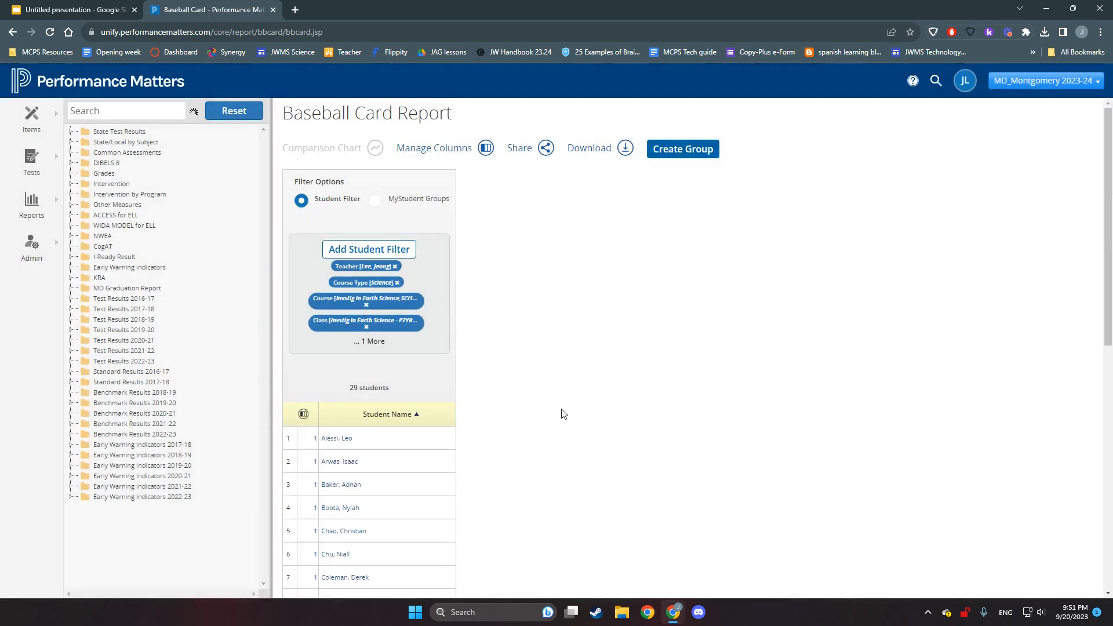
scroll(415, 394, down, 5)
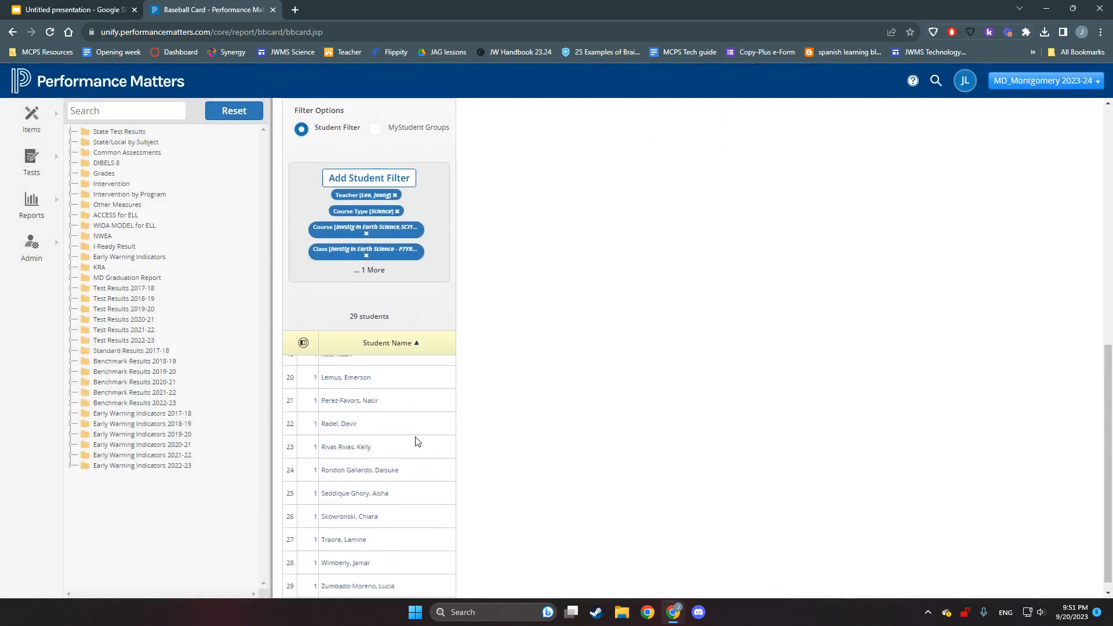
scroll(418, 442, up, 8)
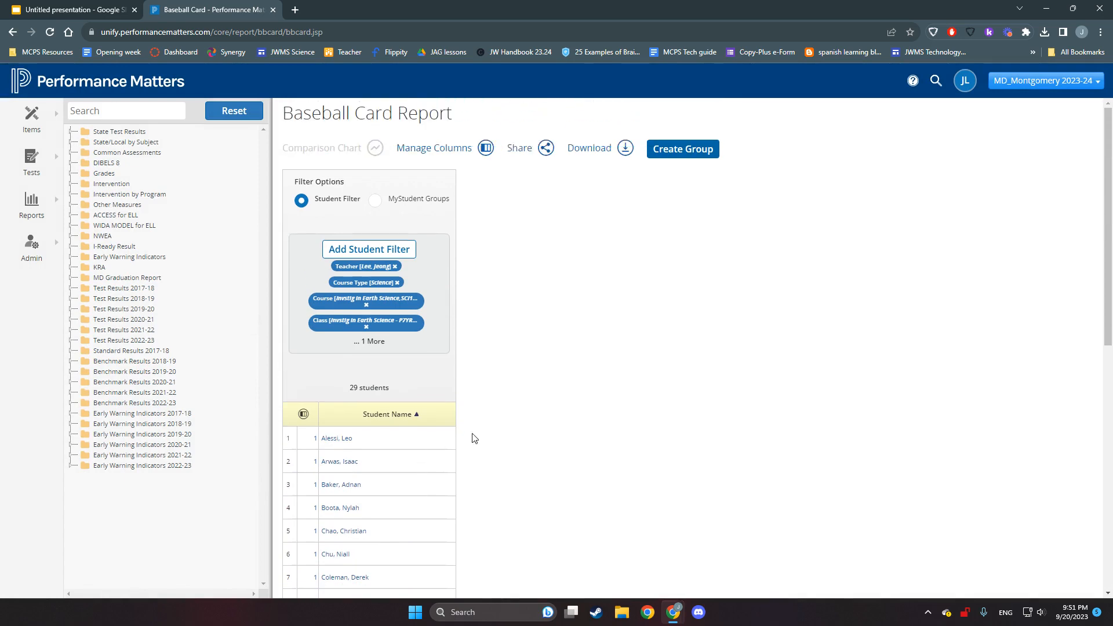
click(372, 249)
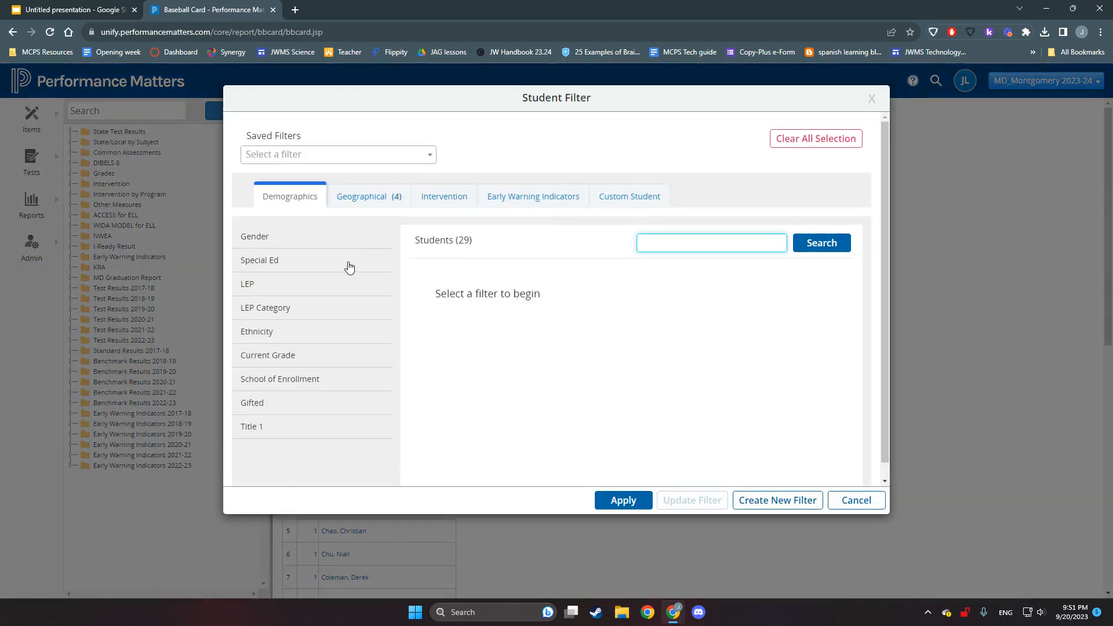
click(852, 502)
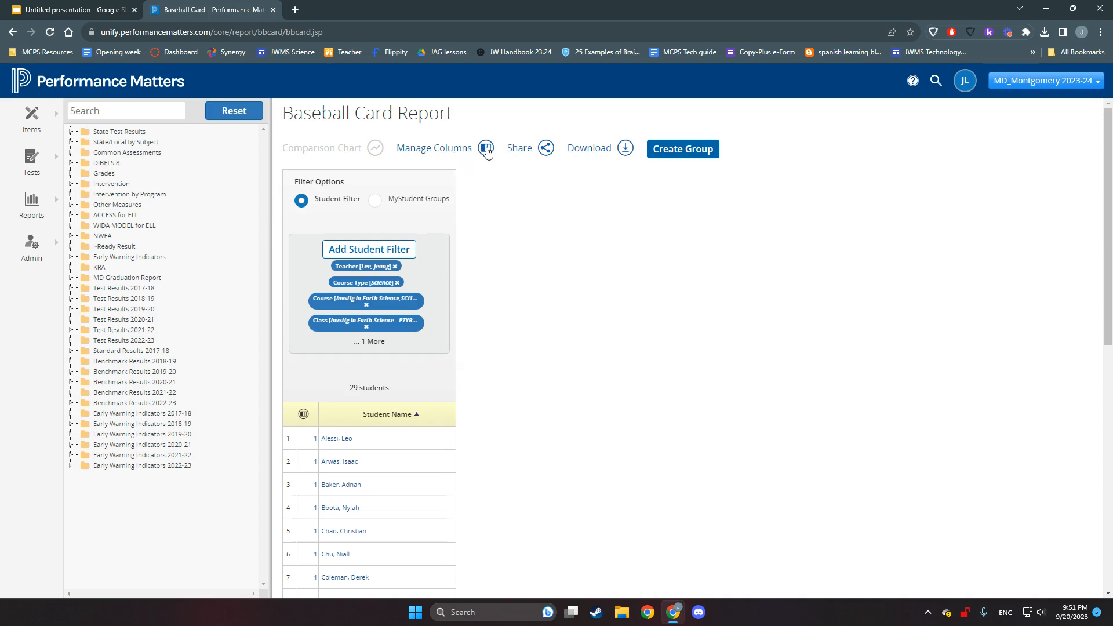
Step: Replace the Student Name column with the Student Id column in the report and look through the list
click(486, 148)
click(404, 211)
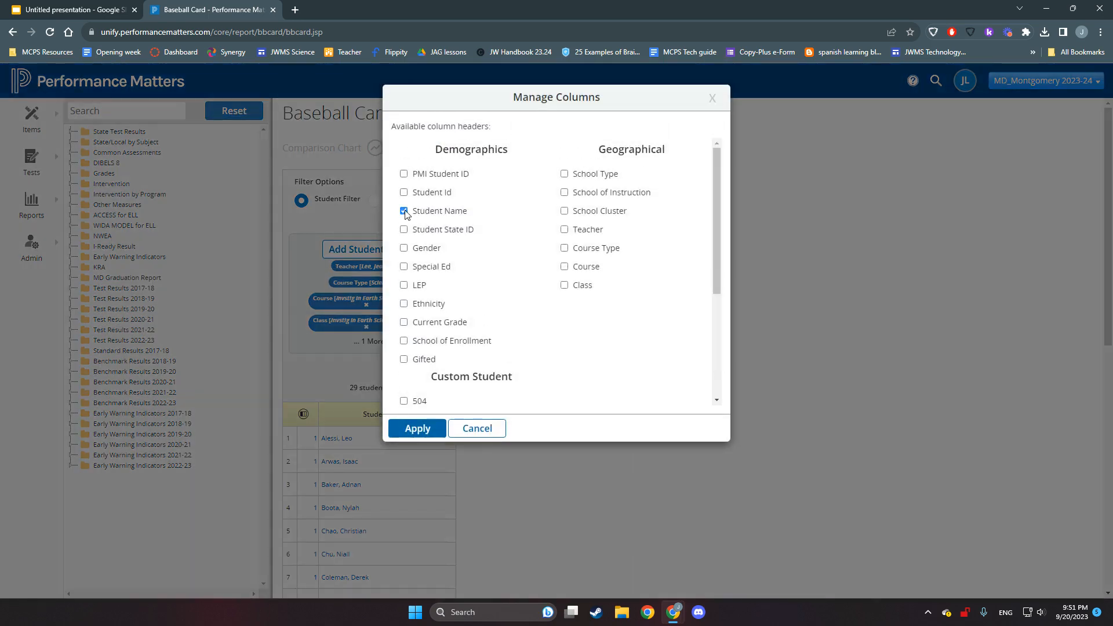
click(404, 193)
click(436, 433)
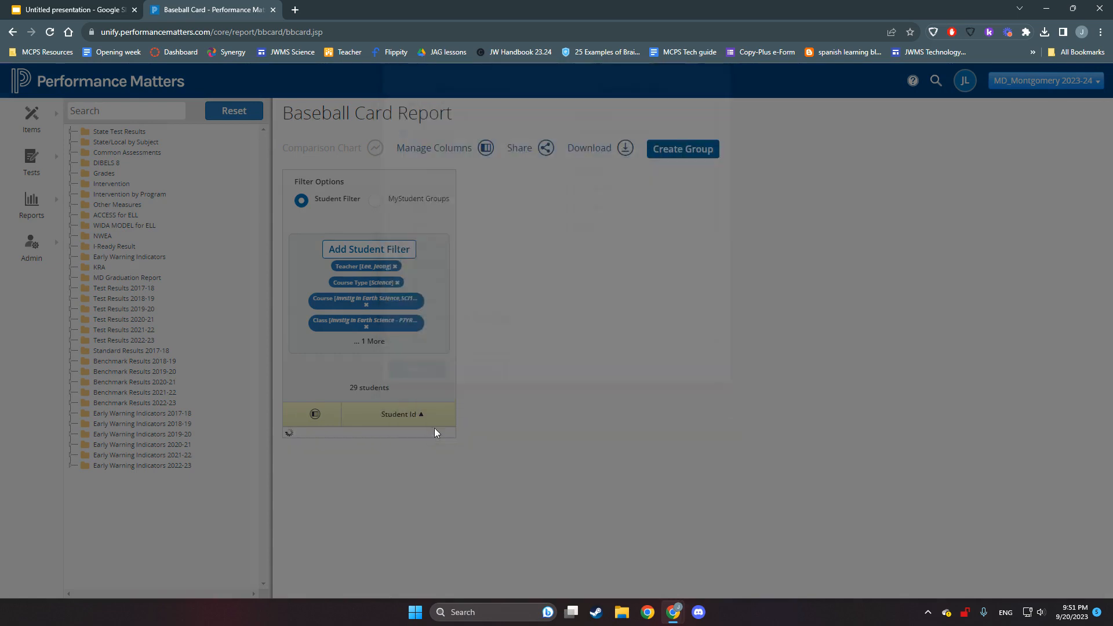
scroll(524, 346, down, 2)
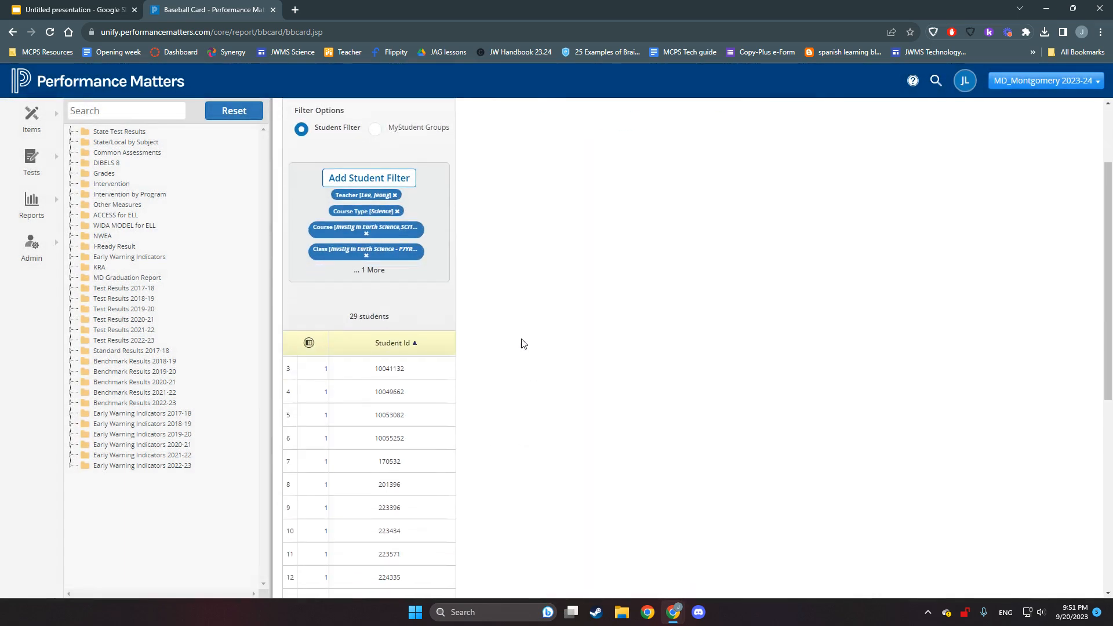
scroll(360, 409, down, 8)
scroll(412, 521, up, 8)
scroll(410, 514, up, 2)
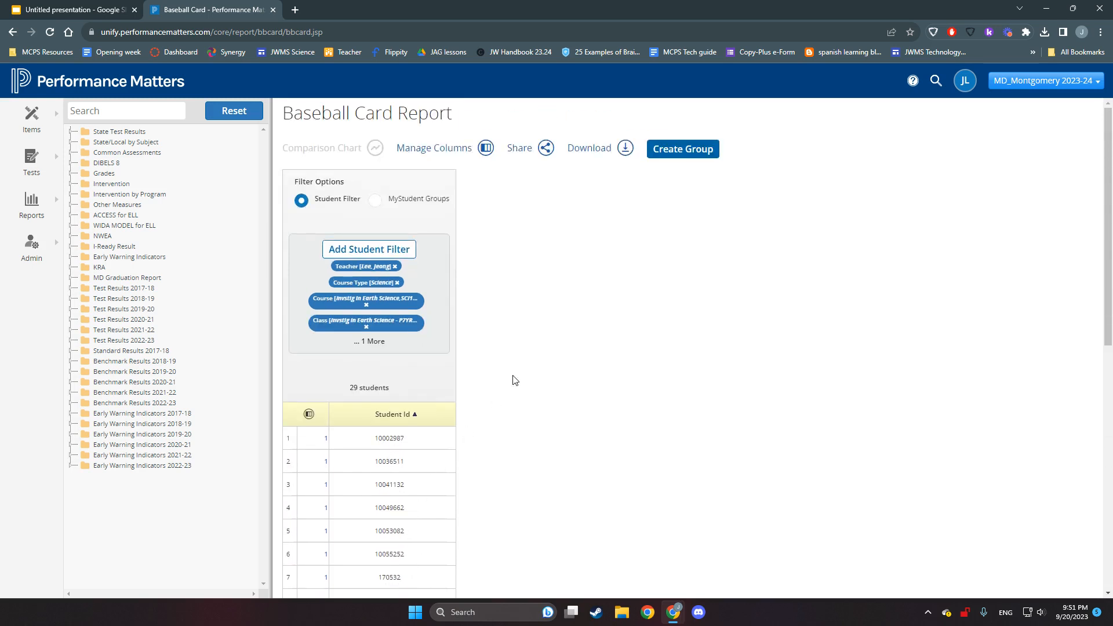
drag(376, 438, 406, 586)
click(555, 396)
Step: Download the report and open BBCard (4).xlsx in Excel with editing enabled
click(626, 155)
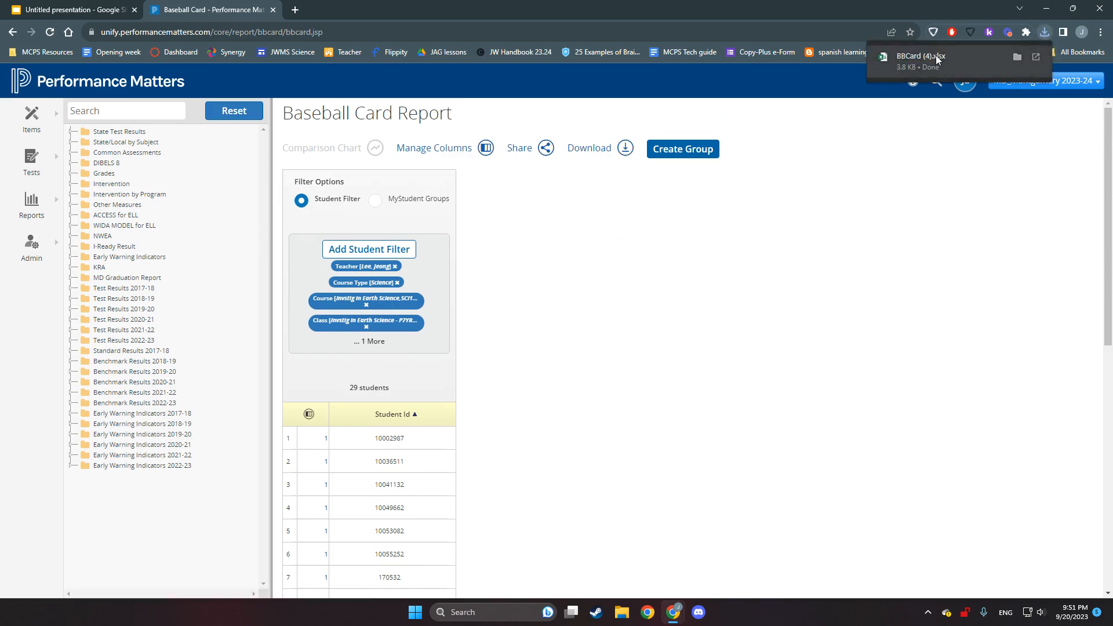
click(927, 58)
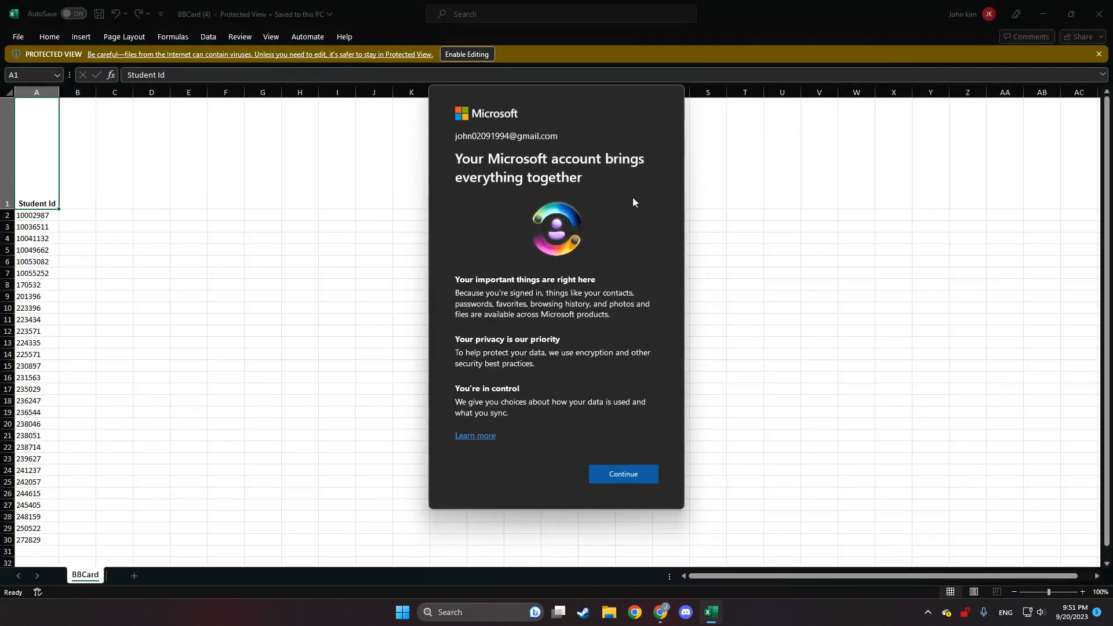
click(637, 476)
click(466, 54)
scroll(151, 313, down, 1)
scroll(148, 324, up, 1)
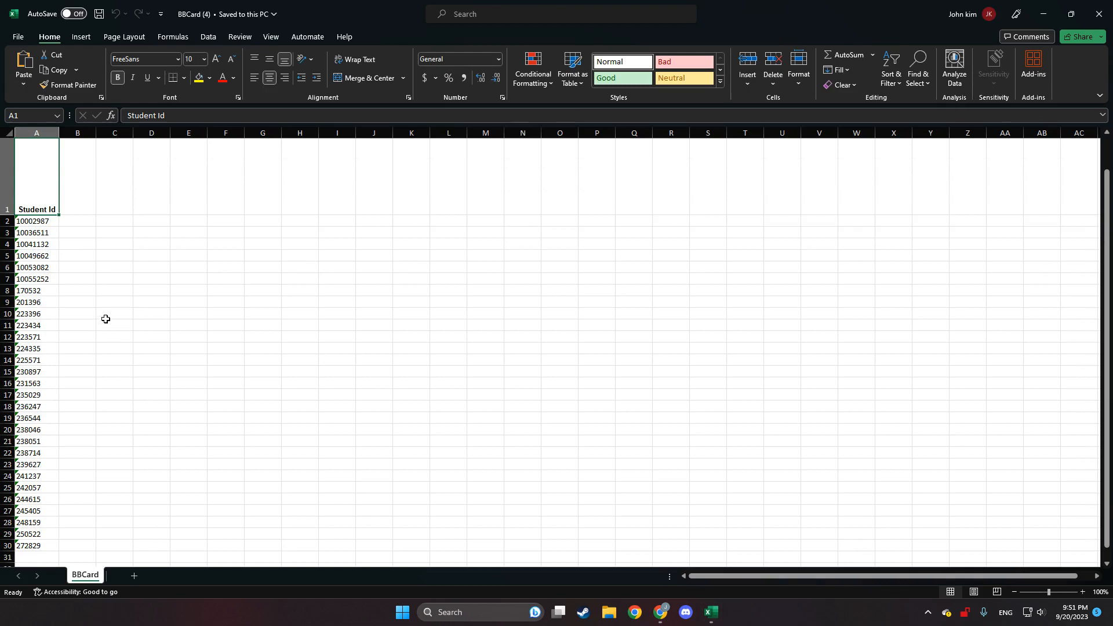
scroll(79, 241, down, 1)
scroll(79, 241, up, 1)
click(40, 222)
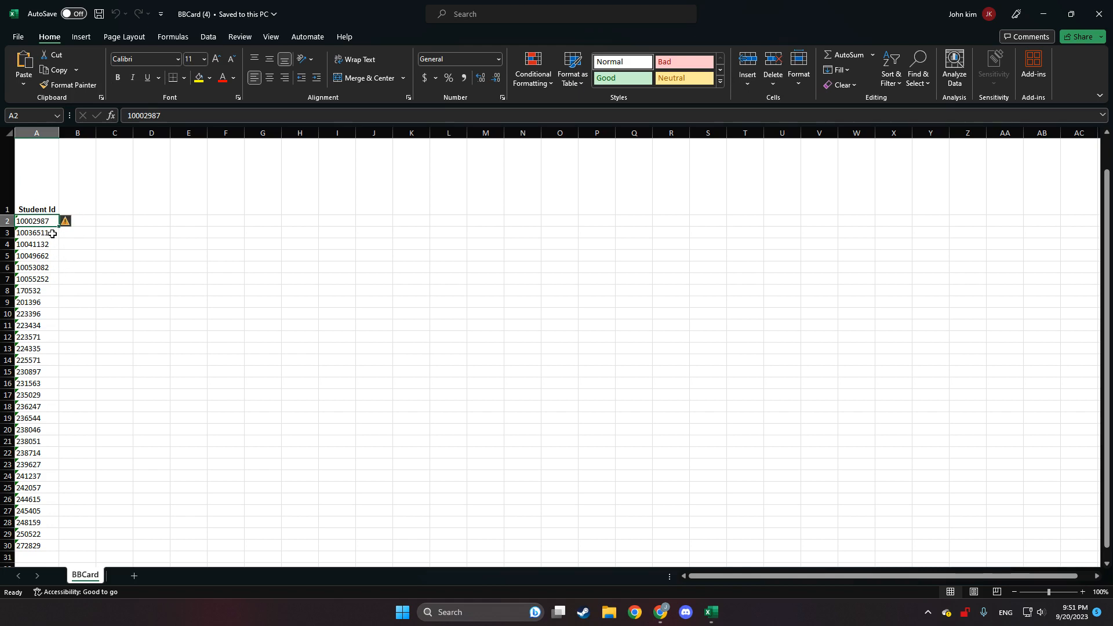
click(153, 205)
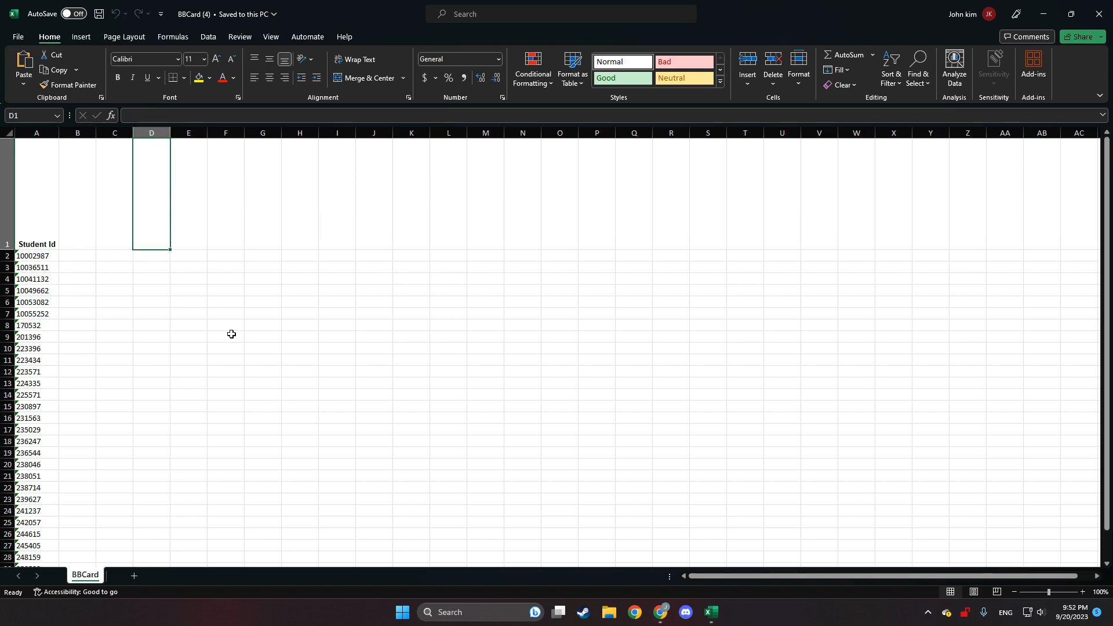
text(=concat)
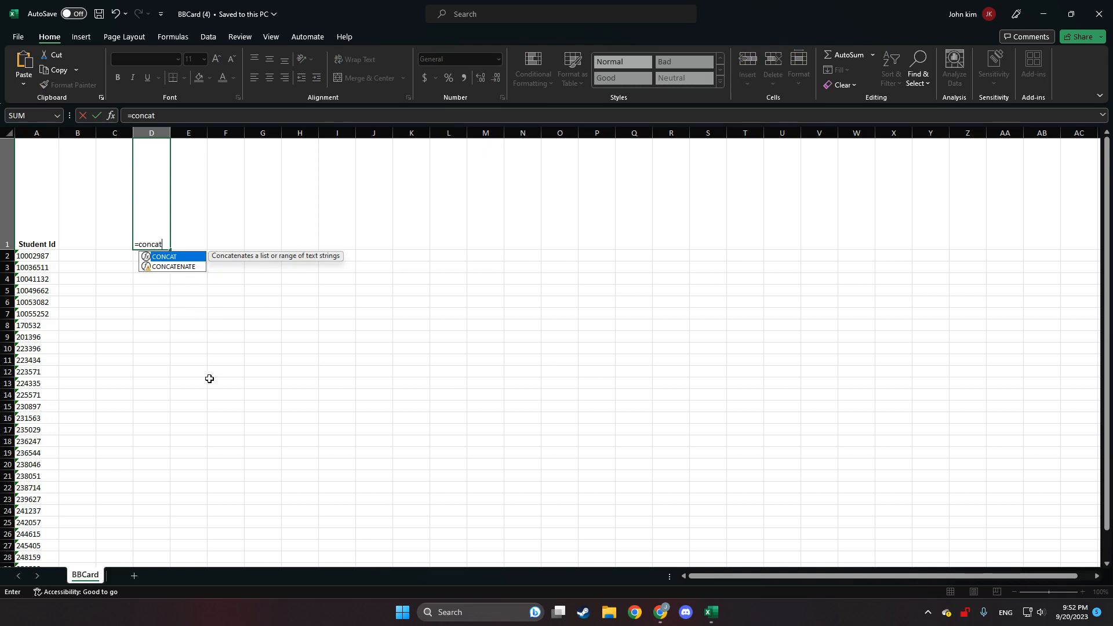
text(()
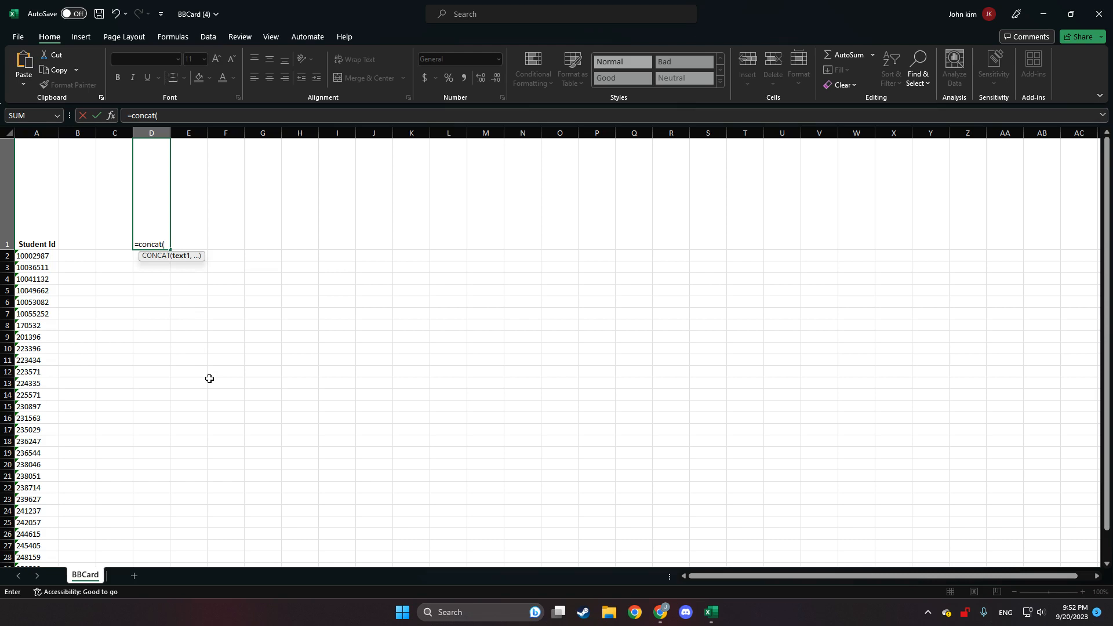
text(a1)
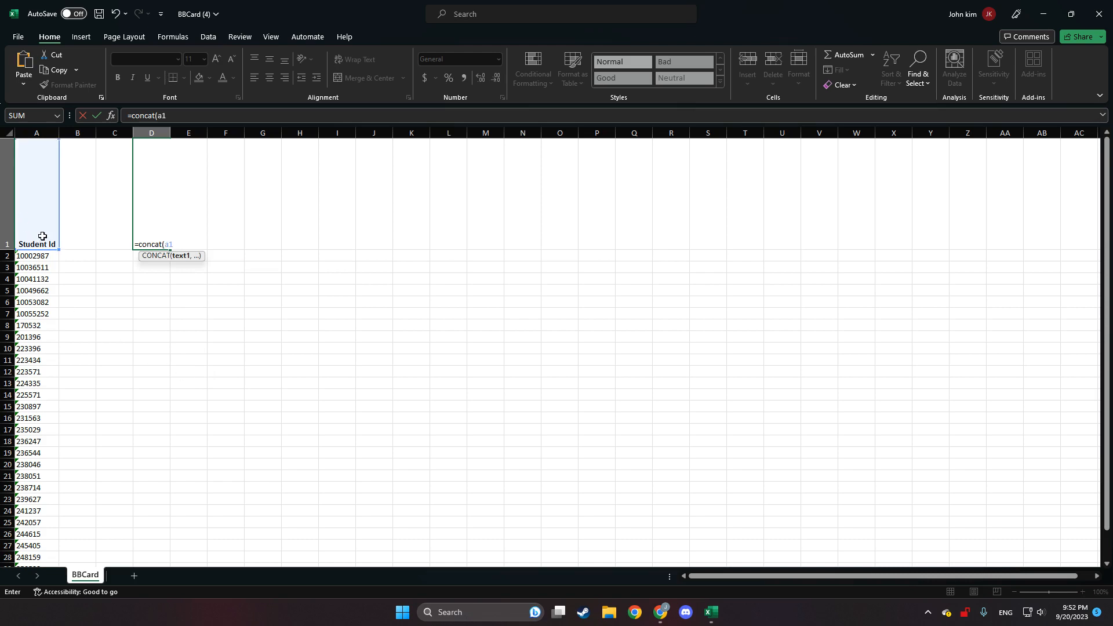
key(BackSpace)
key(BackSpace)
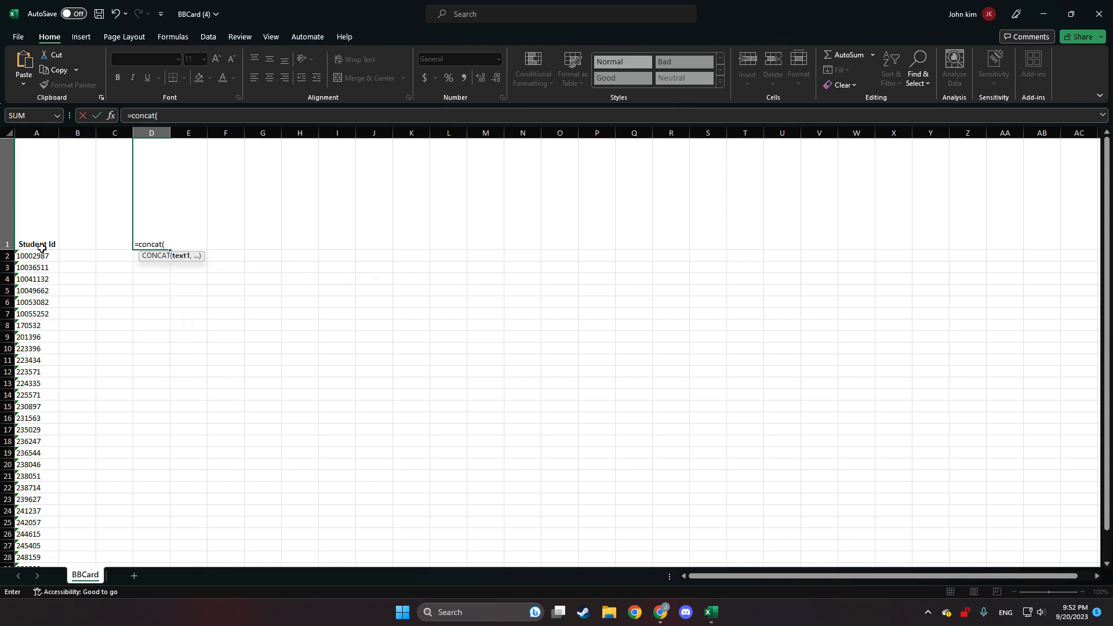
click(41, 247)
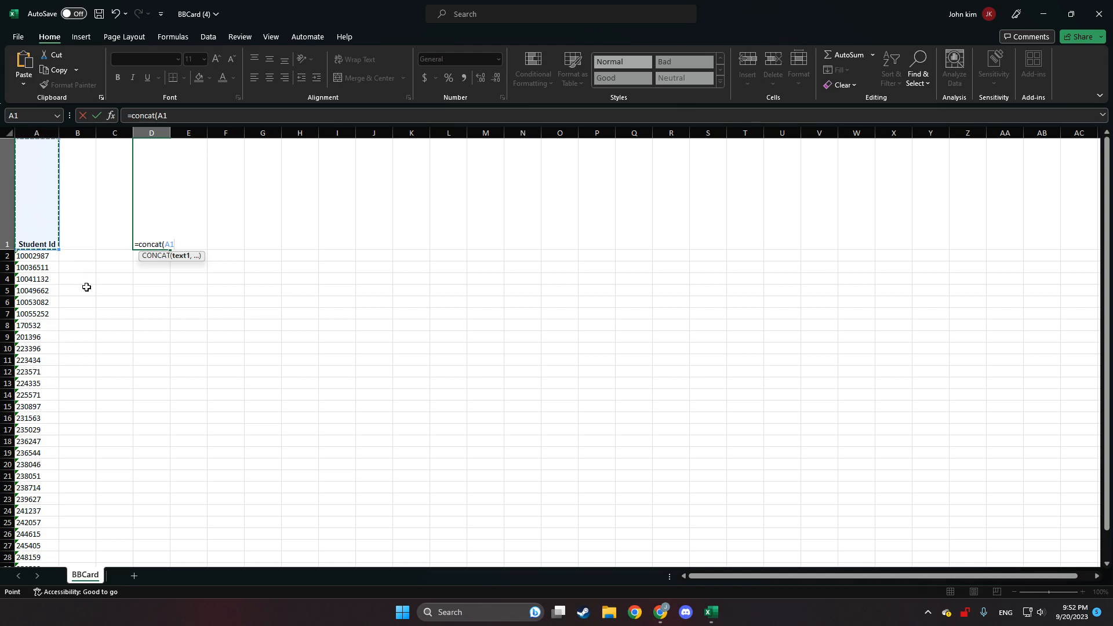
text(,)
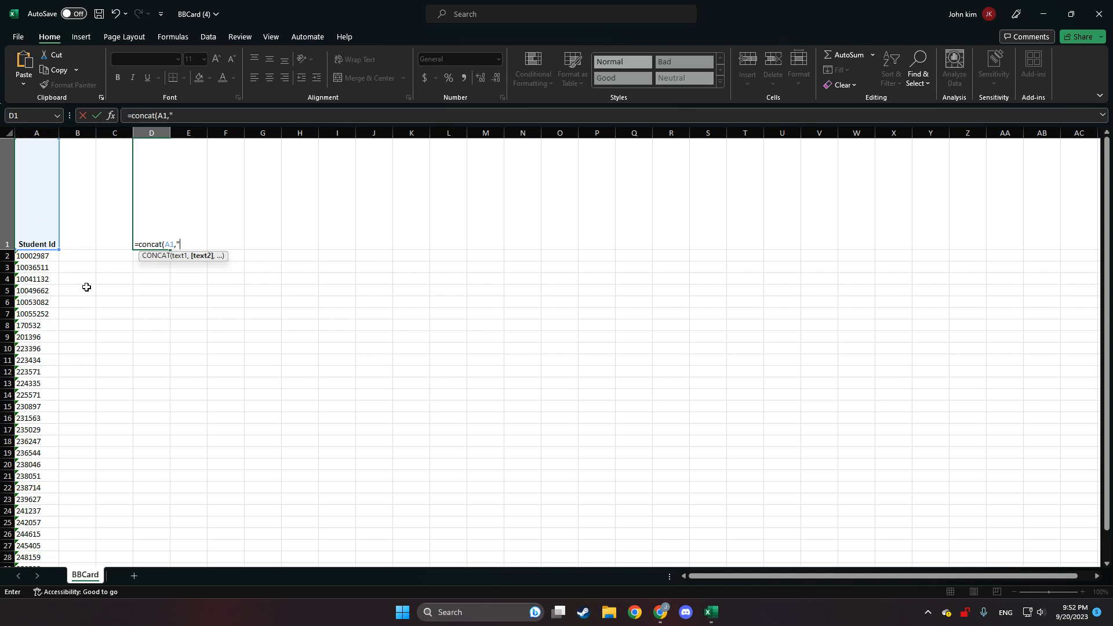
text("@mcpsmd.net)
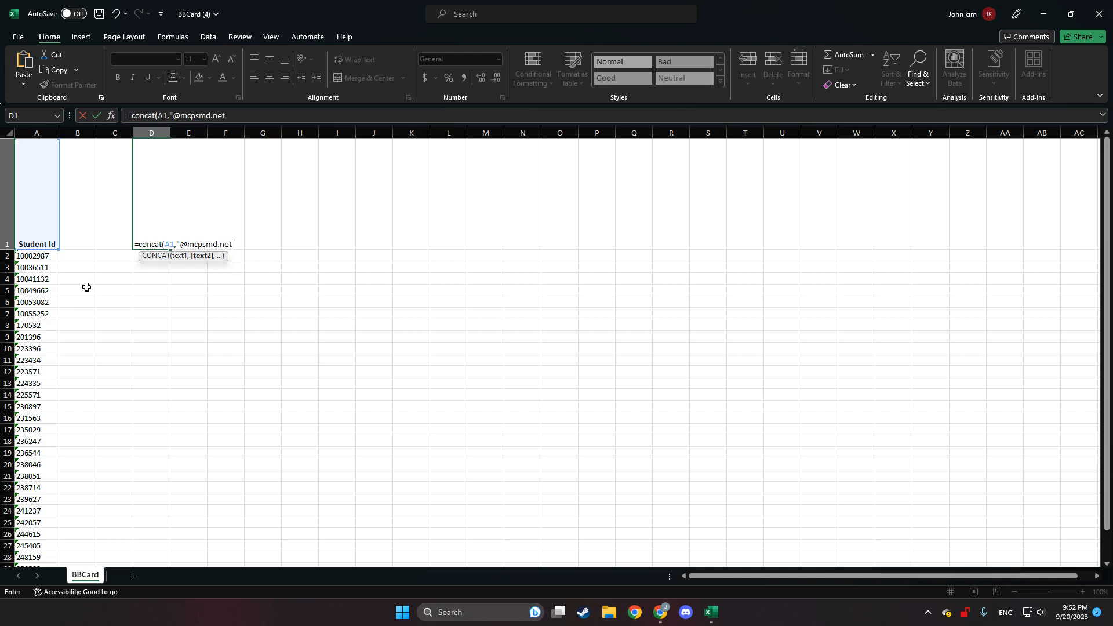
text("))
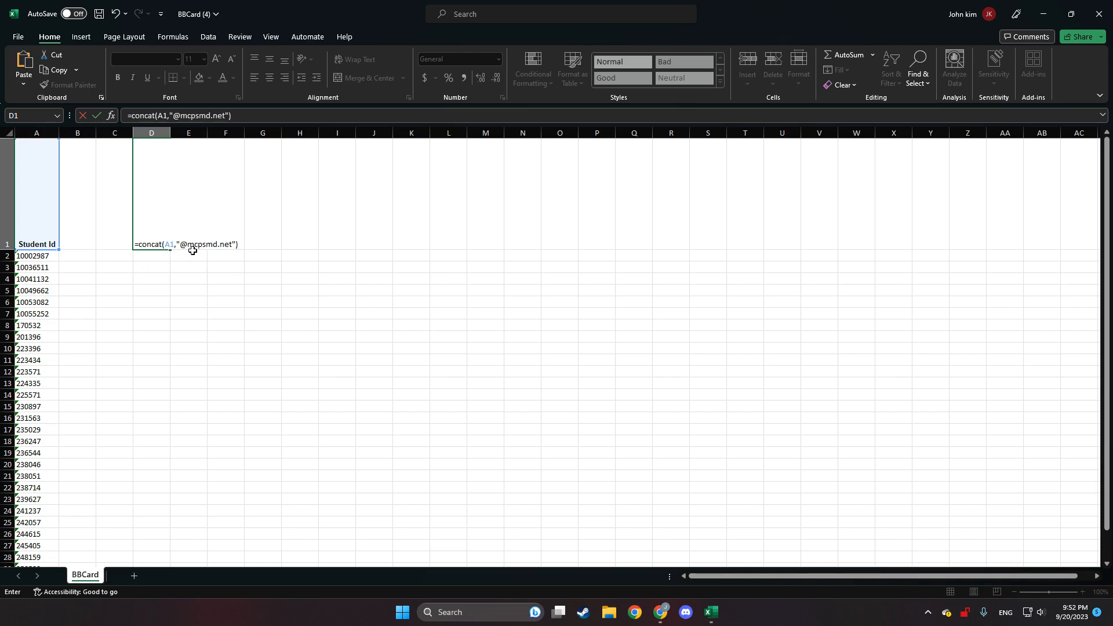
key(Return)
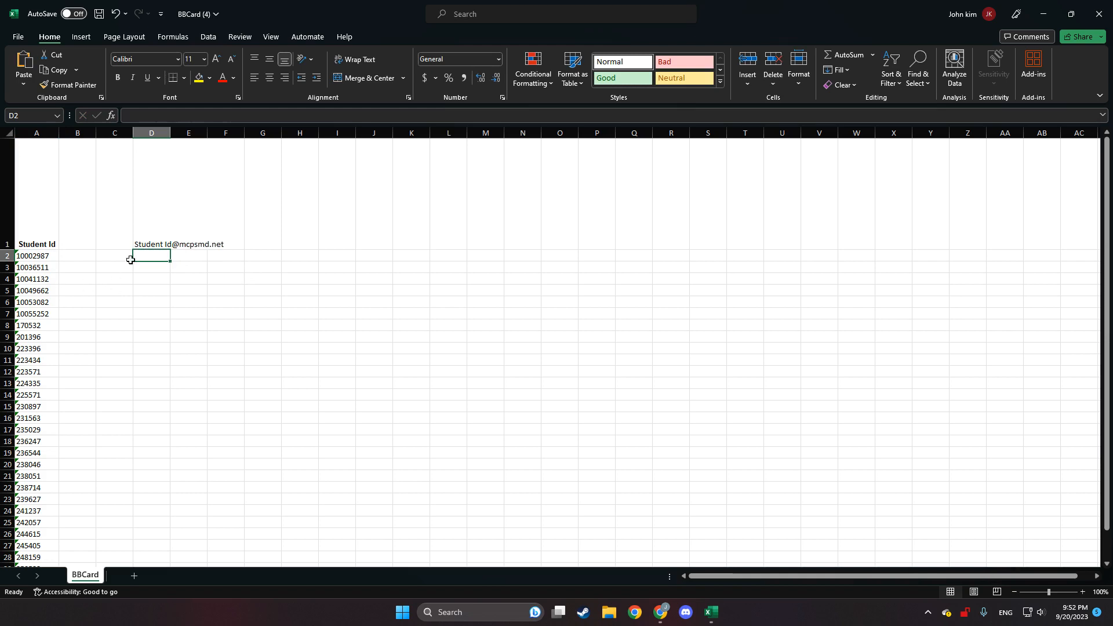
Step: Fill the formula in D1 down through D30 to cover every student ID row
click(149, 243)
drag(170, 250, 140, 480)
click(164, 513)
click(164, 514)
click(156, 477)
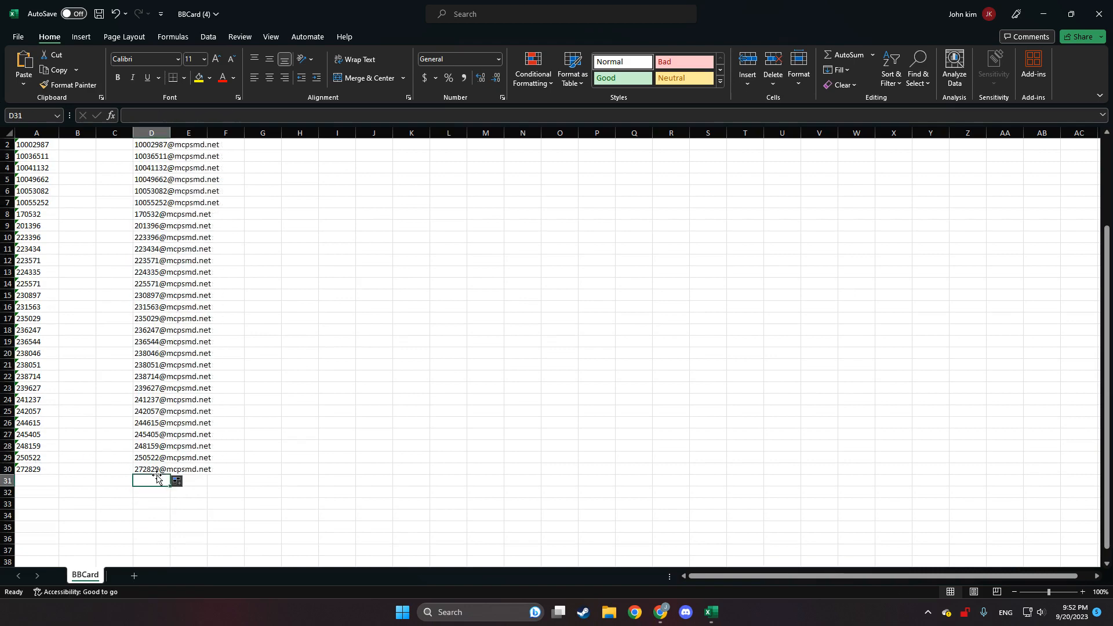
scroll(162, 395, up, 3)
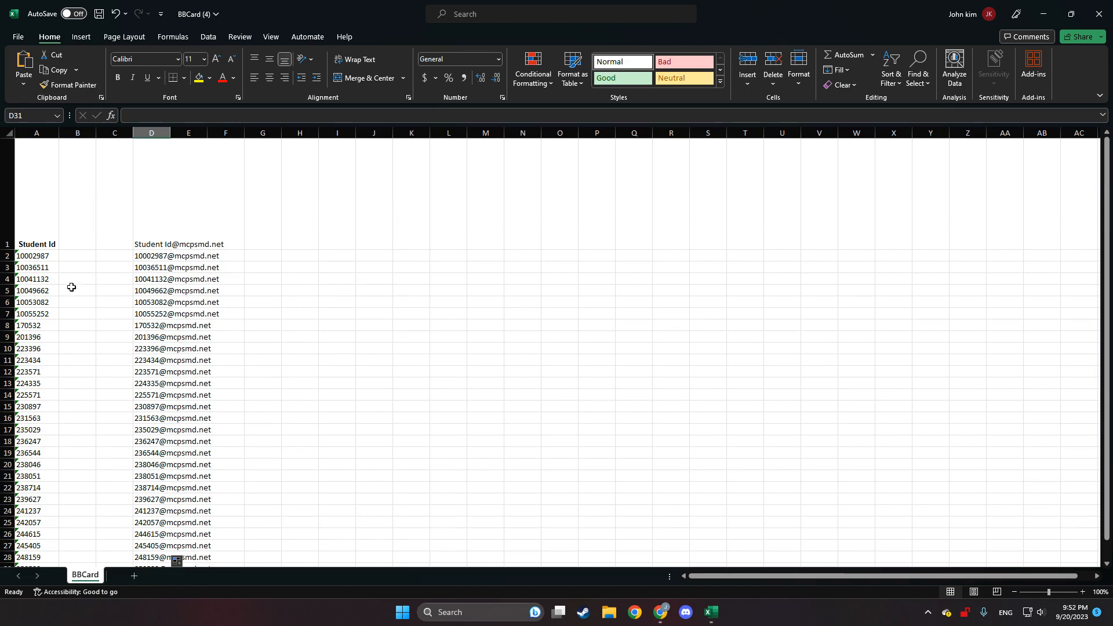
Step: Copy the generated e-mail addresses in D1:D30
drag(33, 246, 29, 477)
click(115, 347)
drag(147, 225, 155, 465)
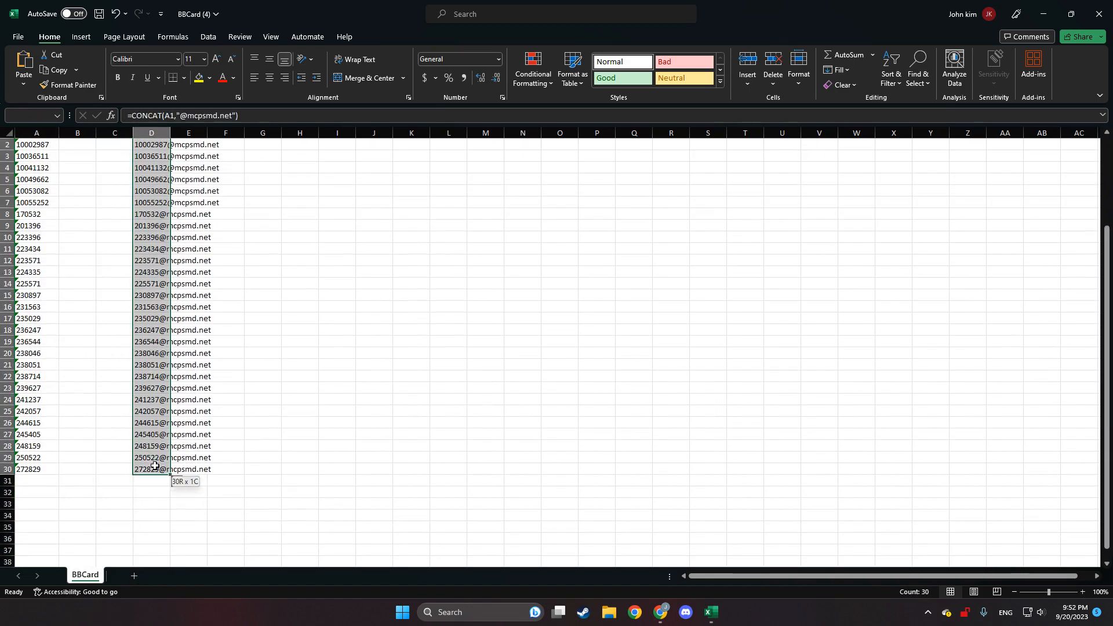
right_click(149, 421)
click(168, 103)
scroll(114, 206, up, 1)
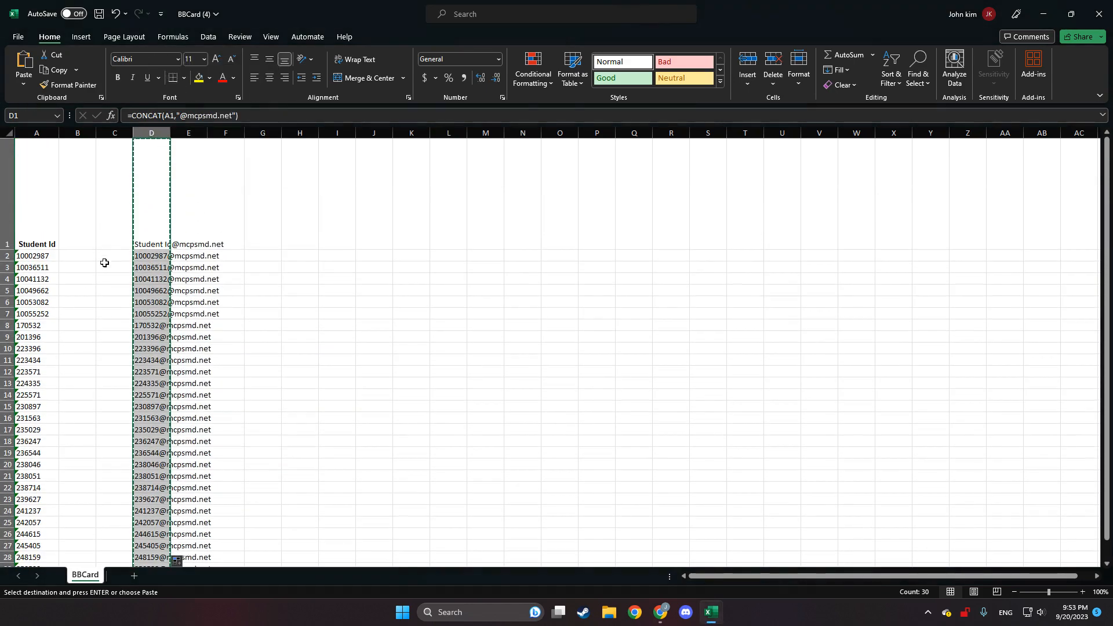
Step: Paste the copied addresses as values over column A starting at A1, and clear the formulas from column D
click(35, 227)
right_click(30, 197)
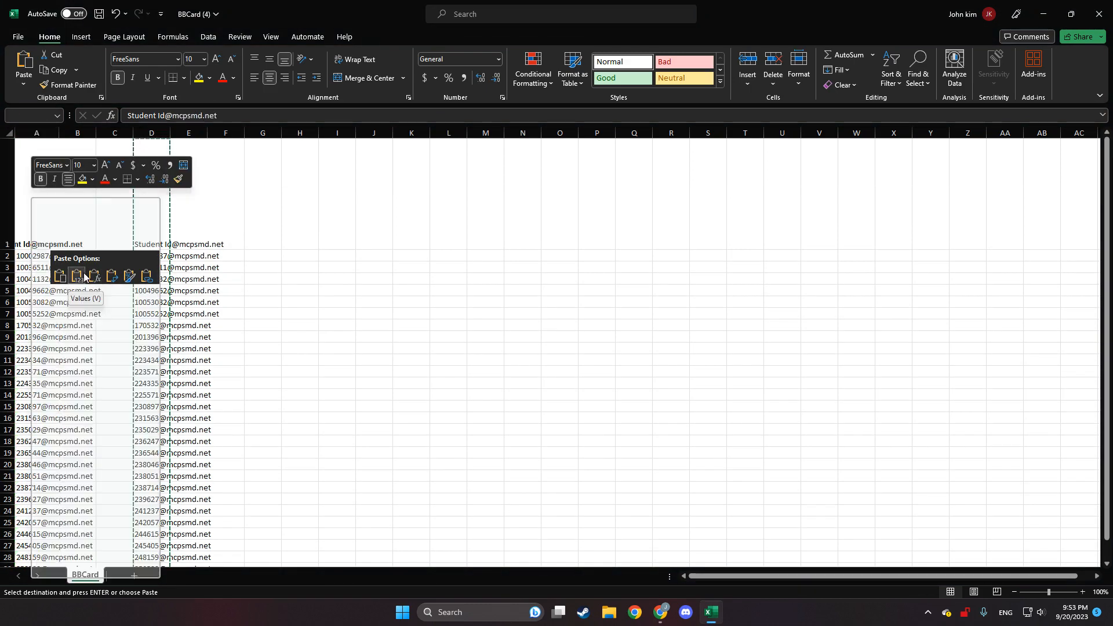
click(321, 256)
click(397, 234)
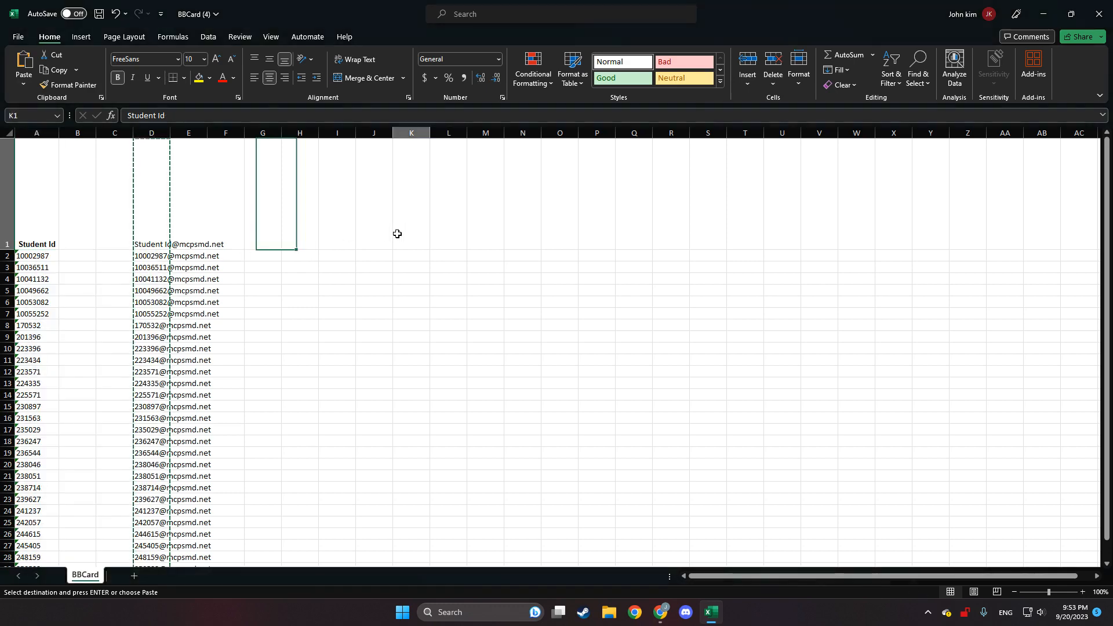
click(35, 226)
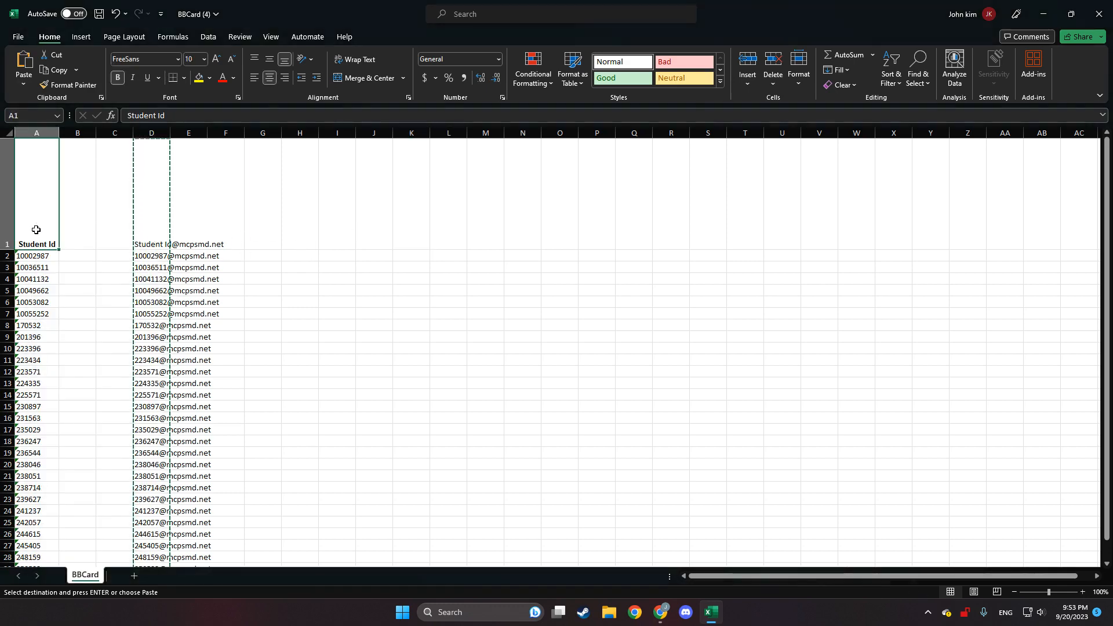
right_click(35, 226)
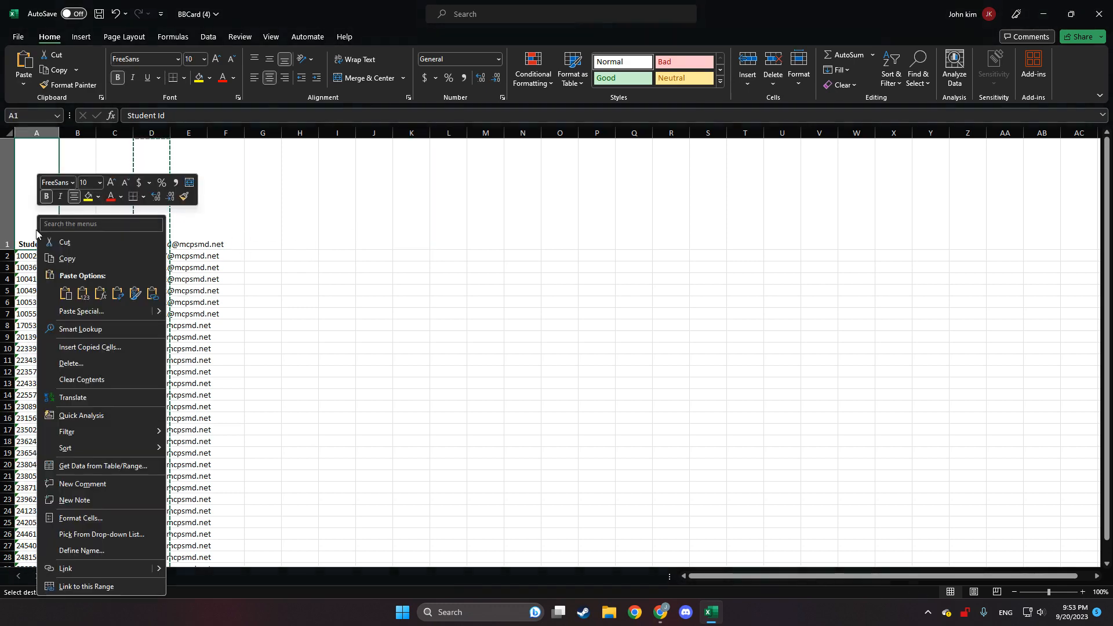
click(87, 297)
click(92, 299)
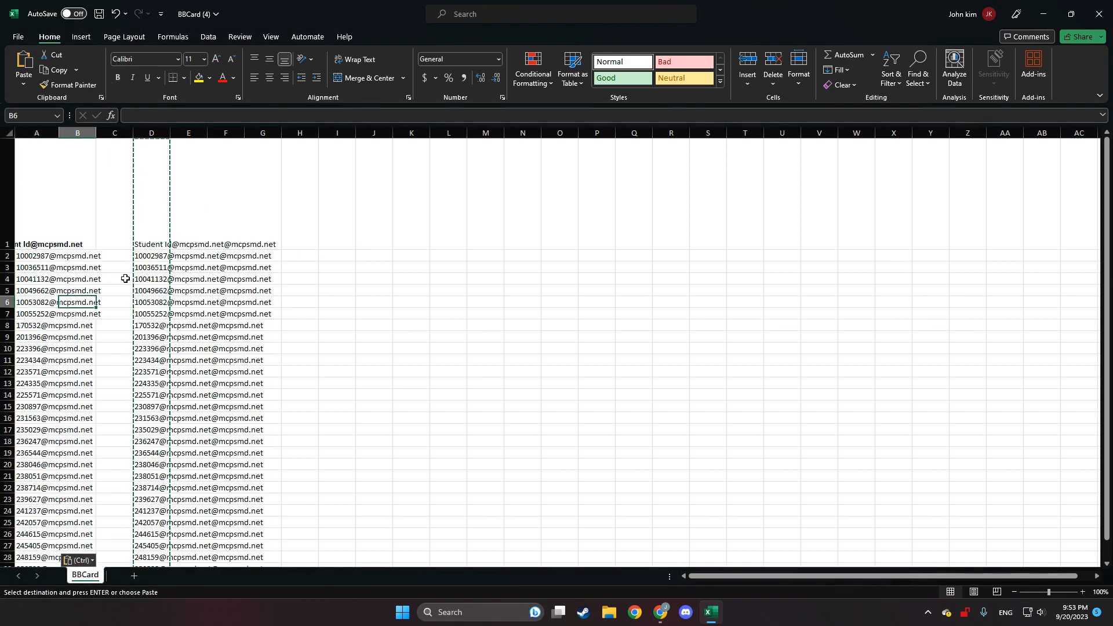
click(154, 132)
key(Delete)
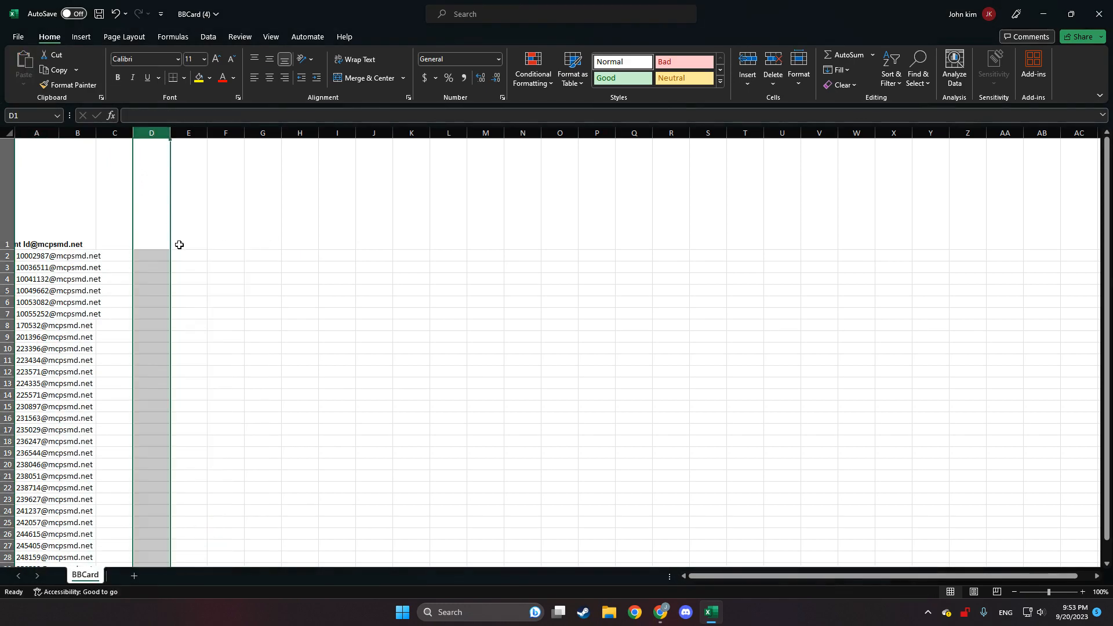
Step: Inspect the full text of the header entry in cell A1
click(180, 244)
click(37, 216)
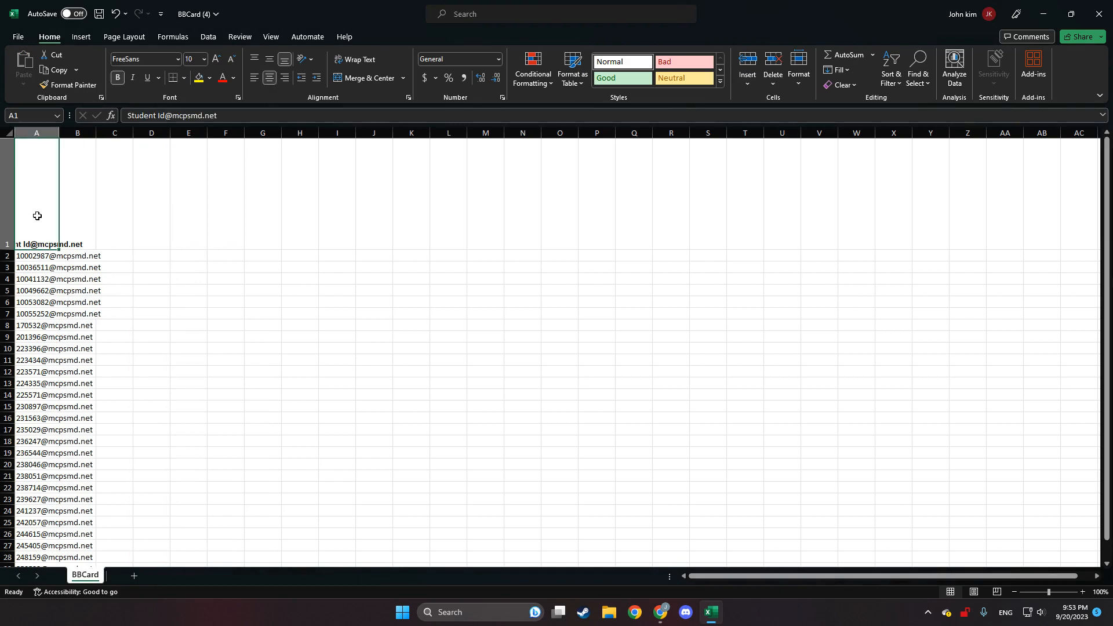
drag(240, 119, 124, 116)
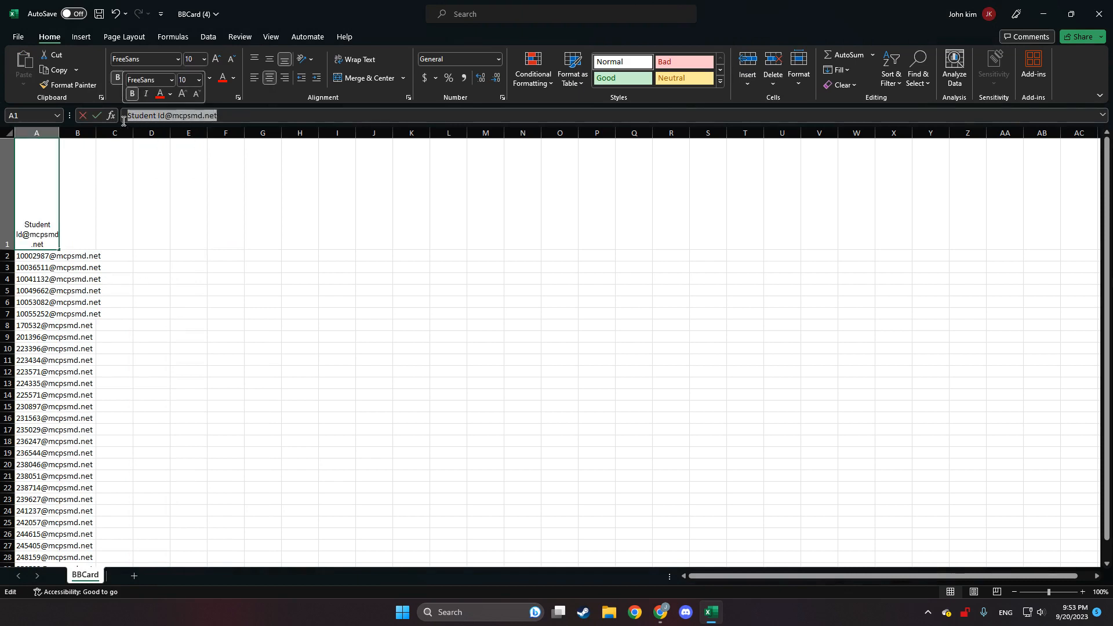
click(197, 271)
click(36, 226)
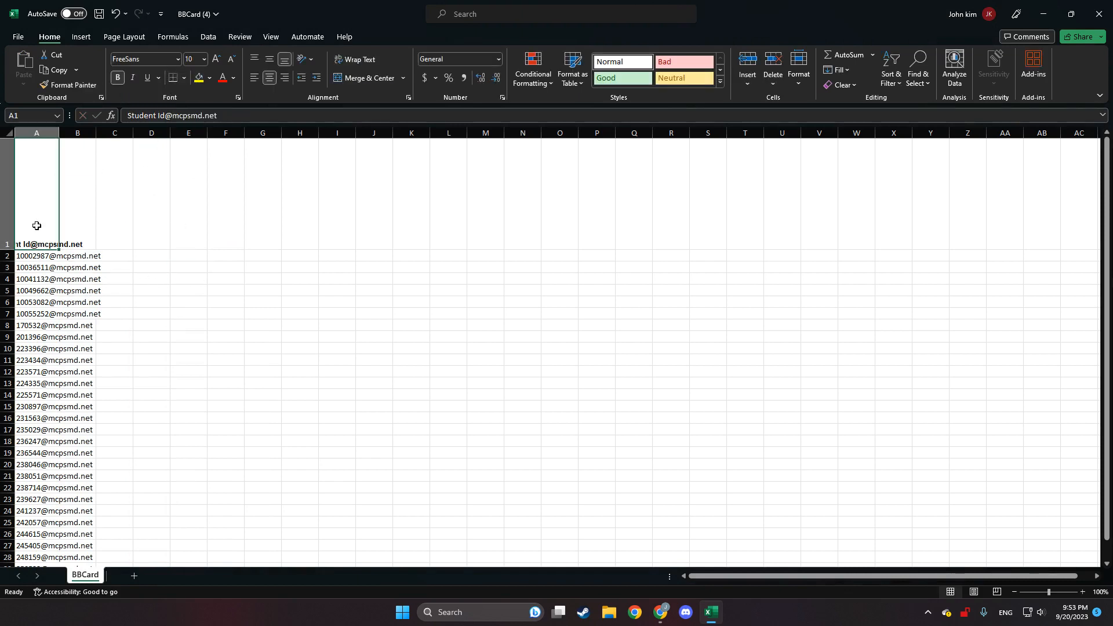
drag(234, 121, 106, 122)
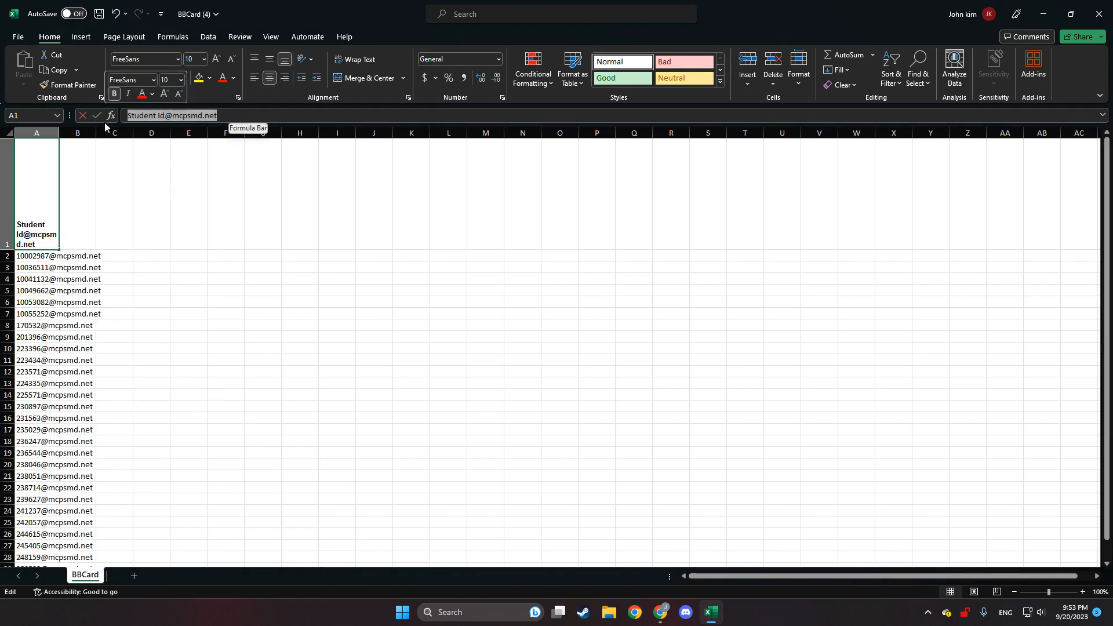
click(188, 220)
click(50, 227)
click(220, 324)
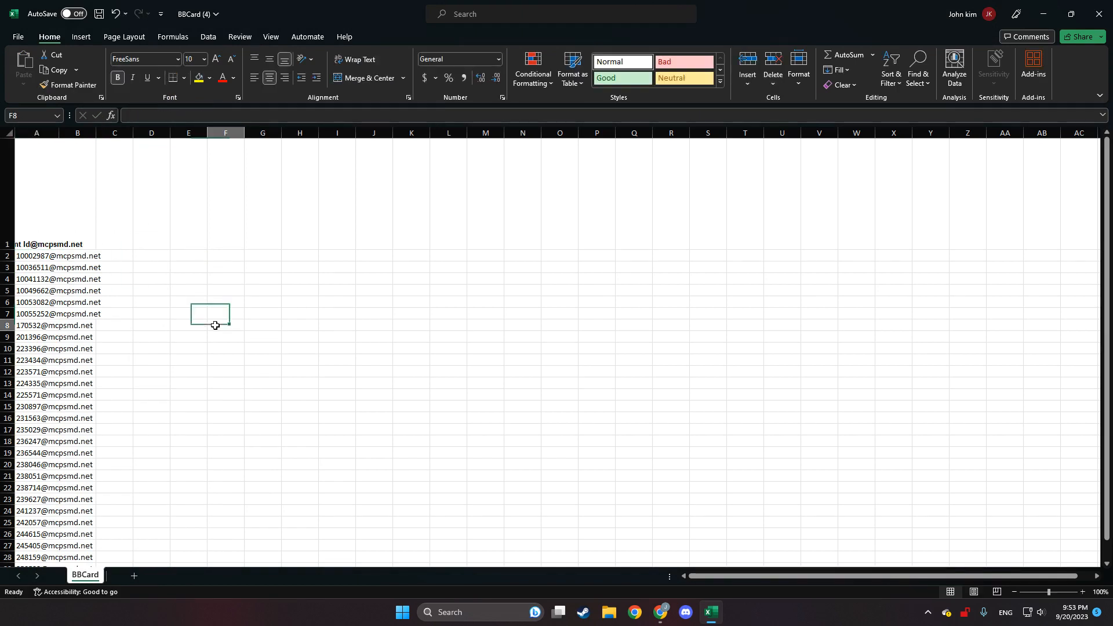
Step: Widen column B to make more room for the e-mail addresses and select cell A1
drag(95, 133, 149, 133)
key(Left)
key(Left)
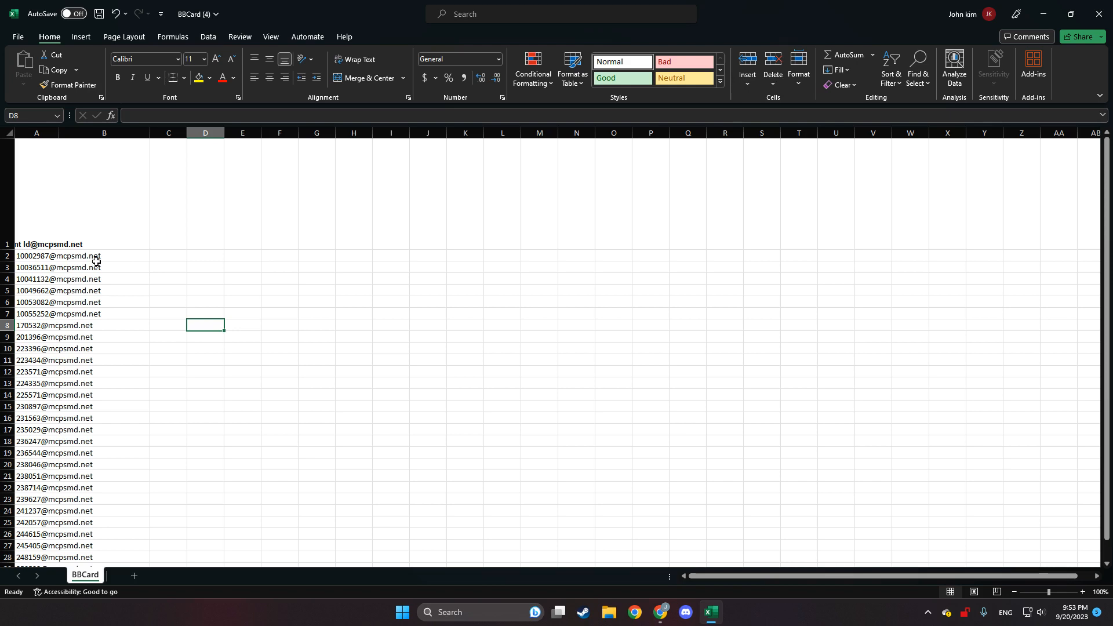
click(90, 239)
click(45, 231)
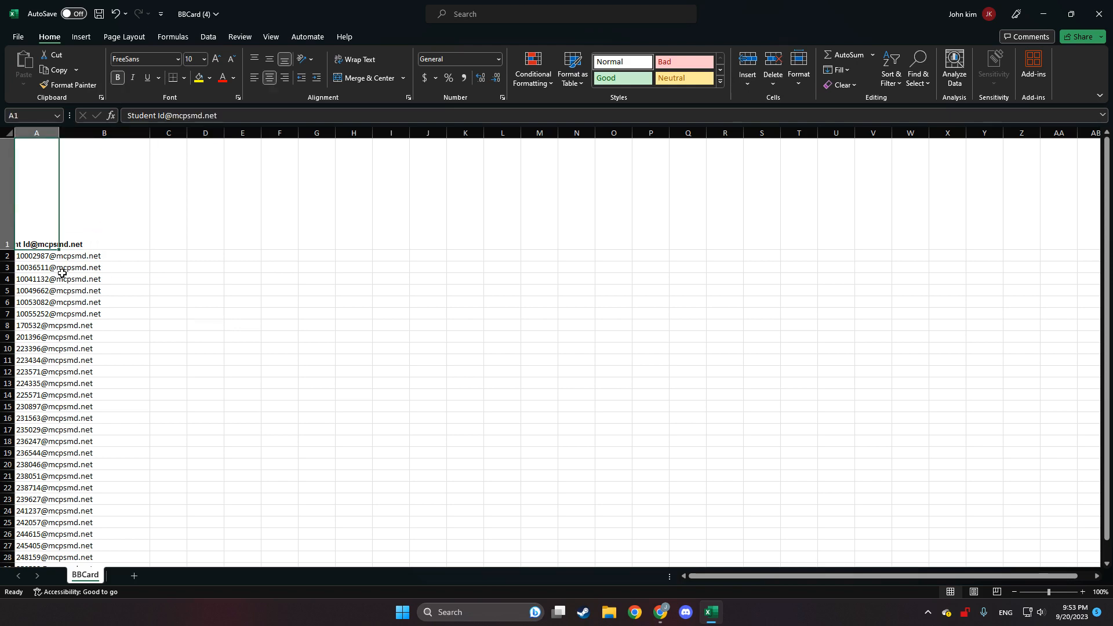
scroll(128, 328, down, 1)
scroll(122, 323, up, 1)
Step: Start saving a copy named p7 IES 23.24 9.20.23 in the GoGoGadget GoGuardian folder on the Desktop
click(19, 35)
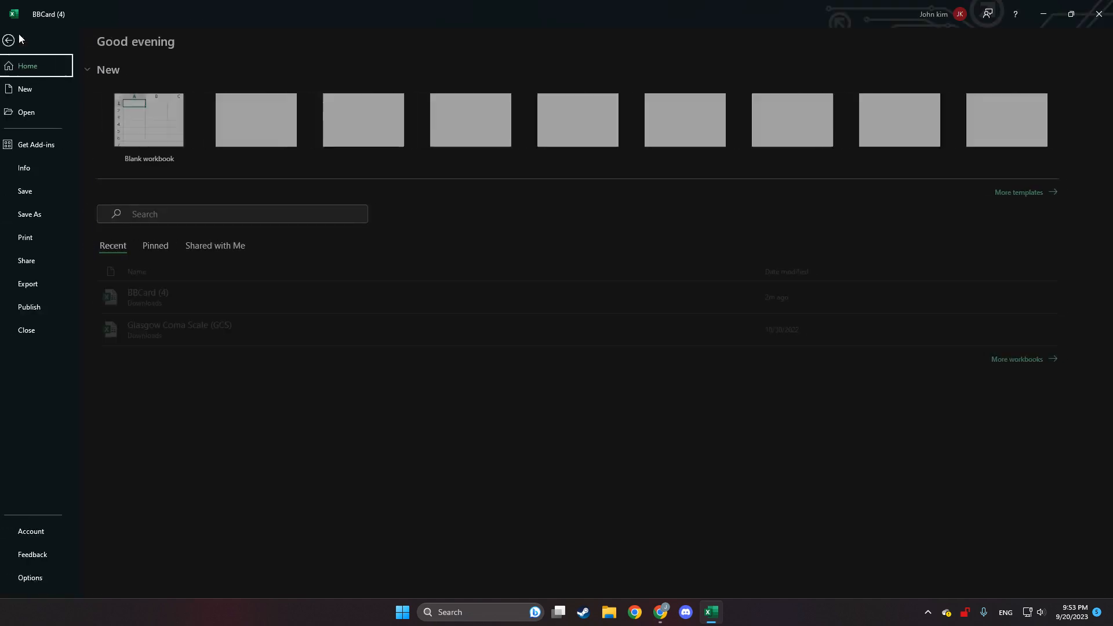
click(47, 217)
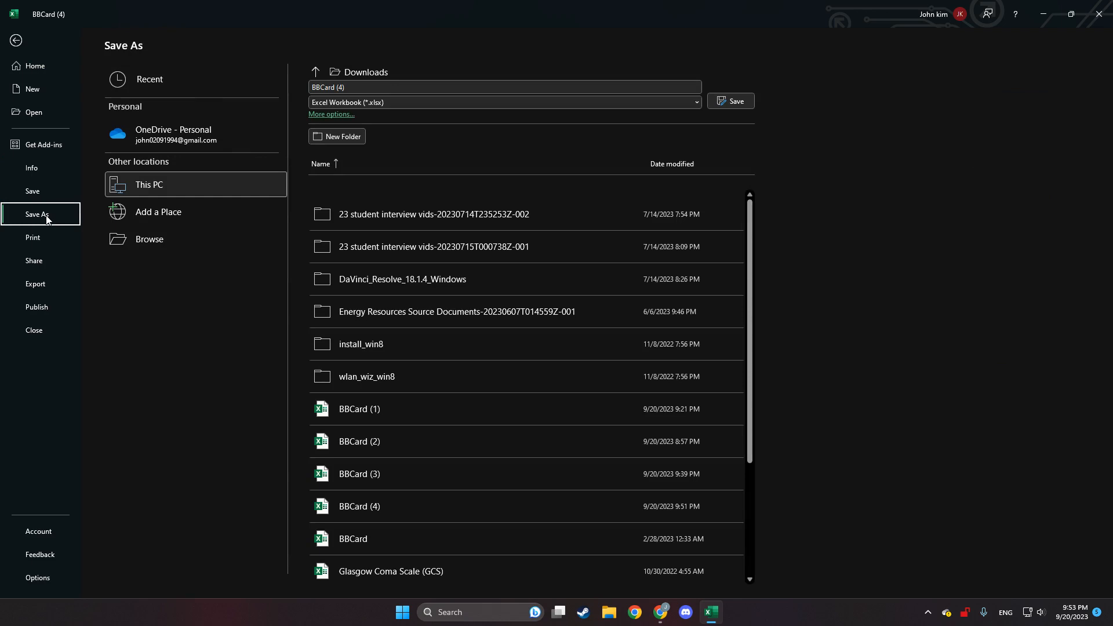
click(356, 87)
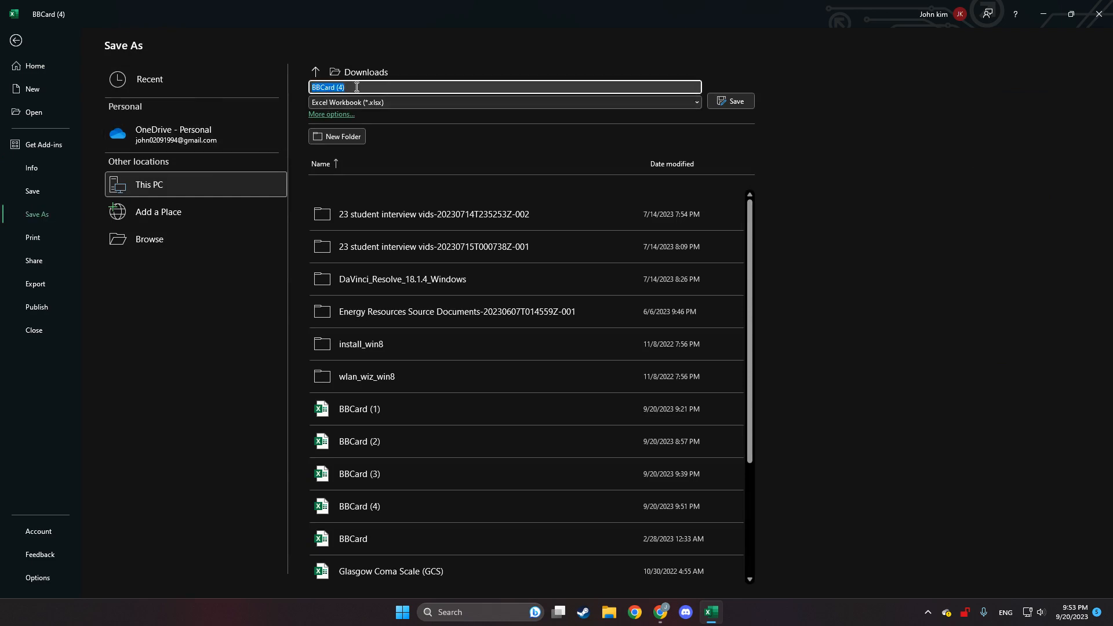
text(p7 IES 23.24 9.20.23)
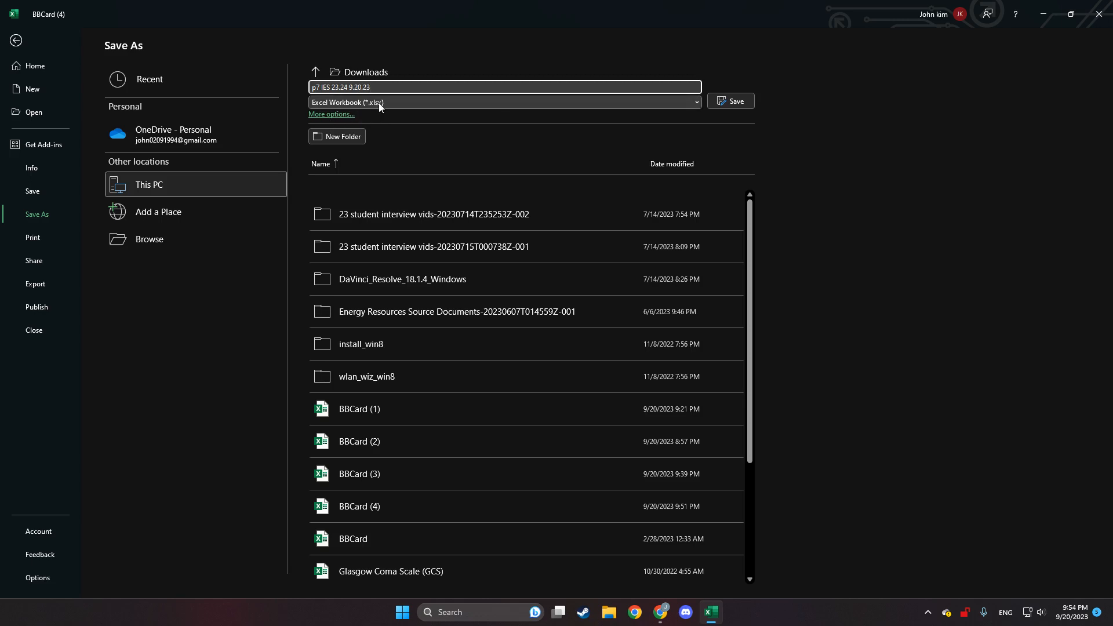
click(316, 72)
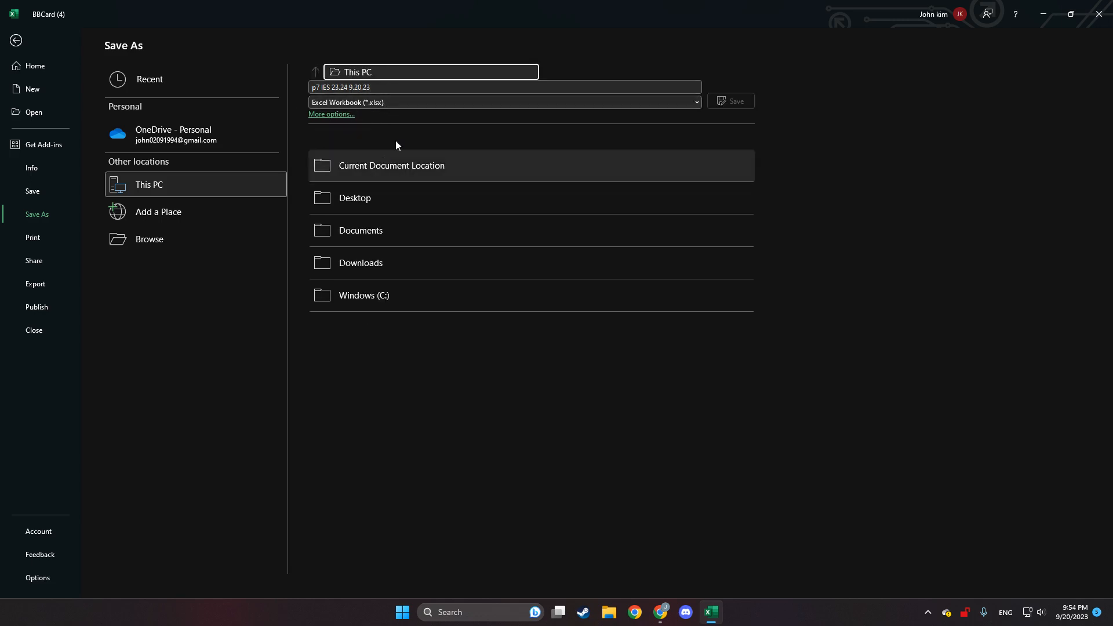
click(382, 199)
click(454, 247)
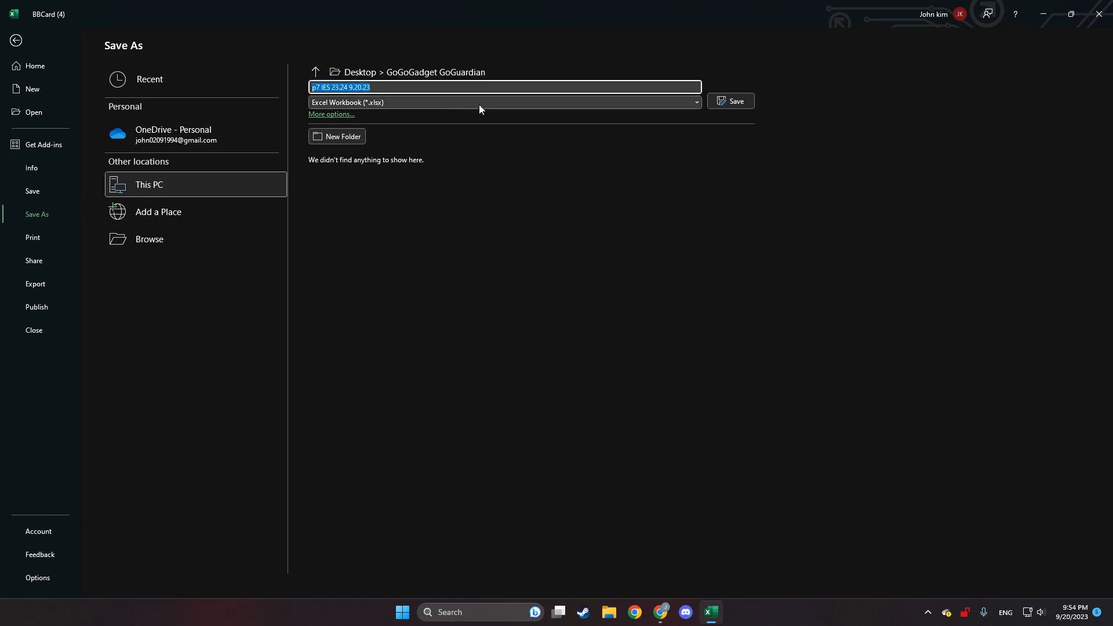
click(549, 242)
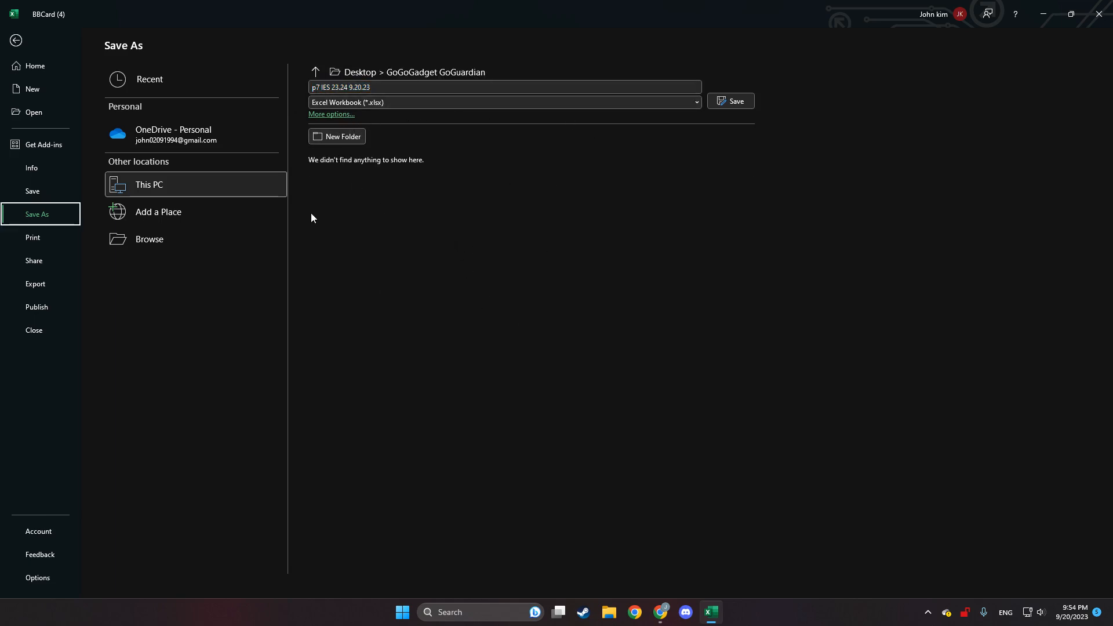
Step: Set the file type to CSV UTF-8 (Comma delimited) and save the e-mail list
click(418, 103)
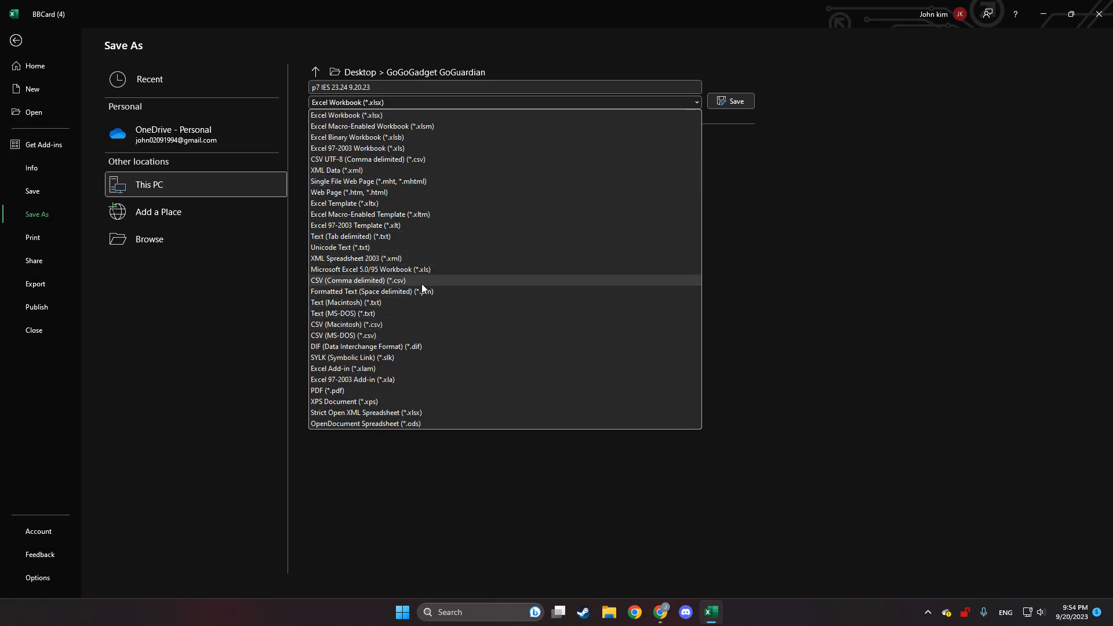
click(430, 158)
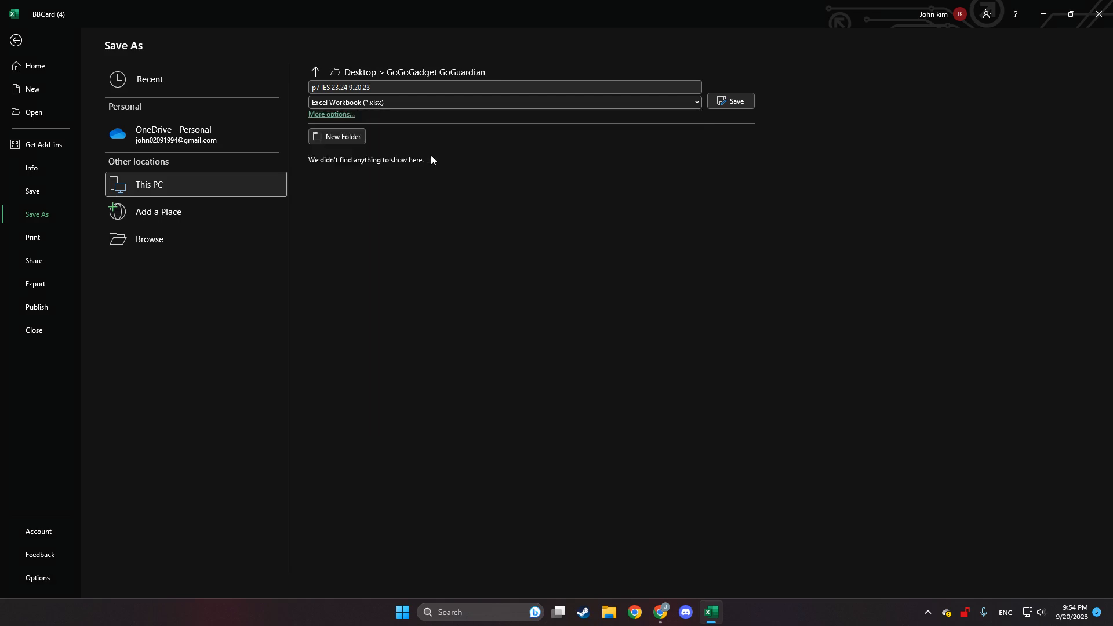
click(390, 341)
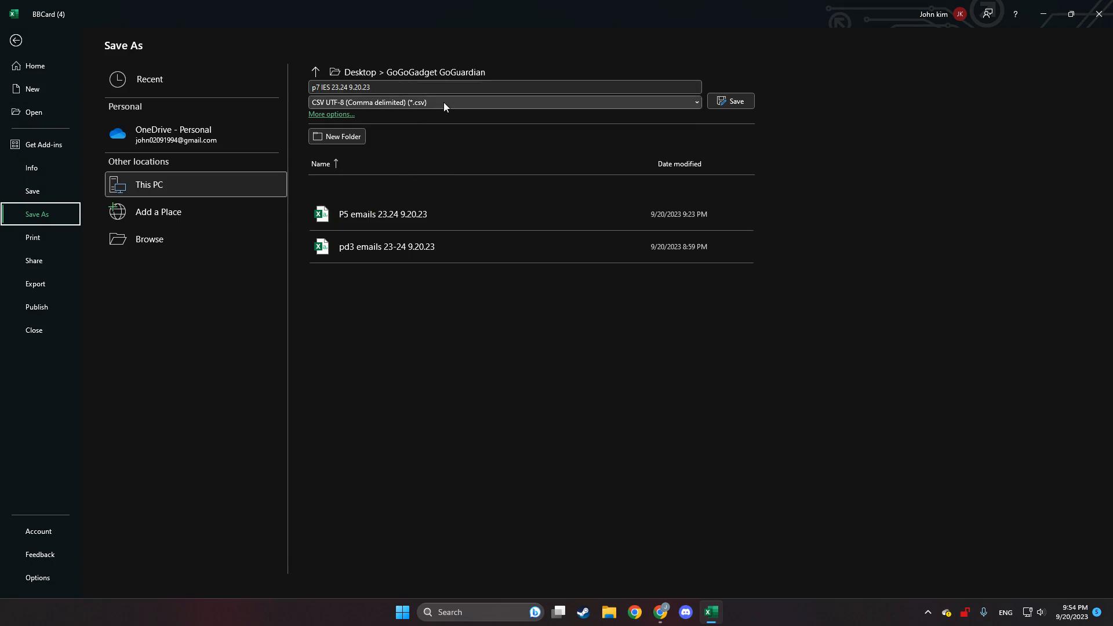
click(734, 102)
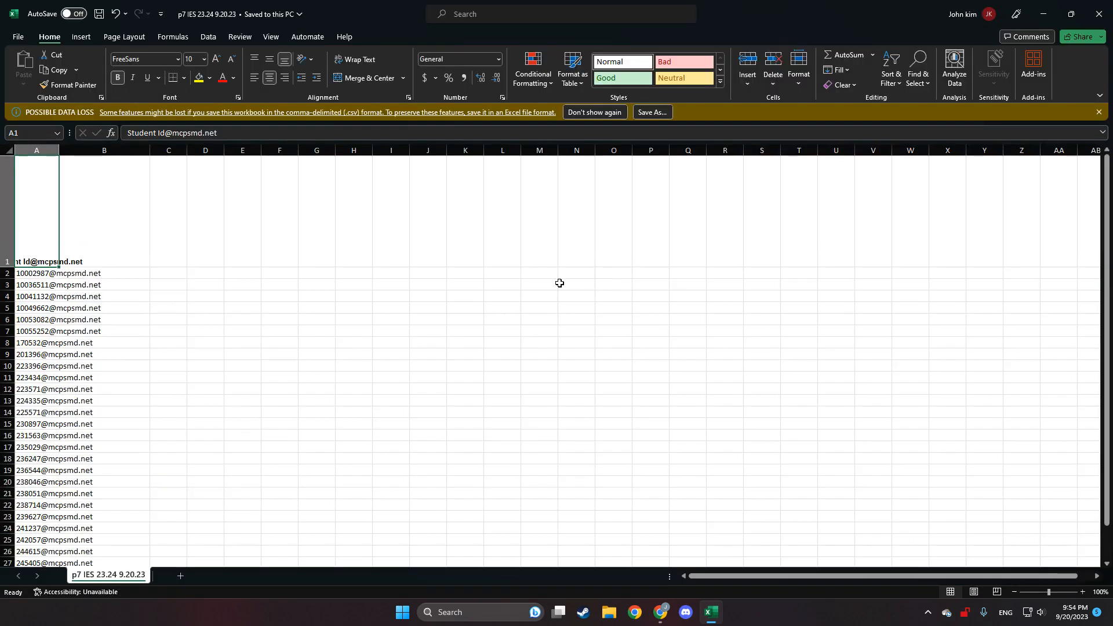
Step: Switch to Chrome and open the teacher.goguardian.com classrooms page in a new tab
click(1044, 14)
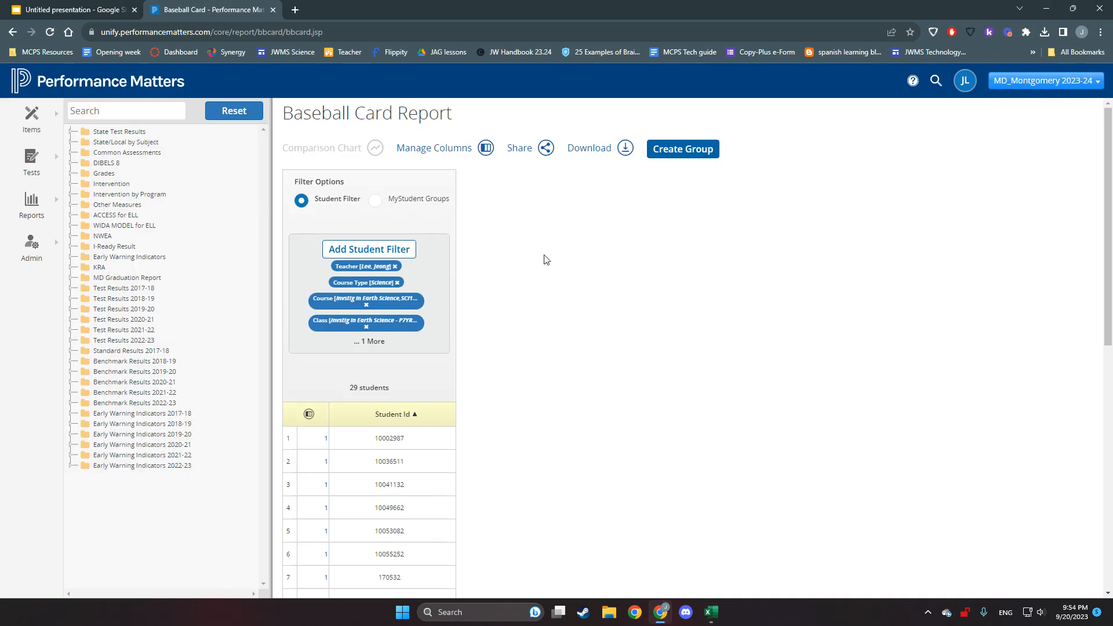
click(295, 9)
text(tea)
key(Return)
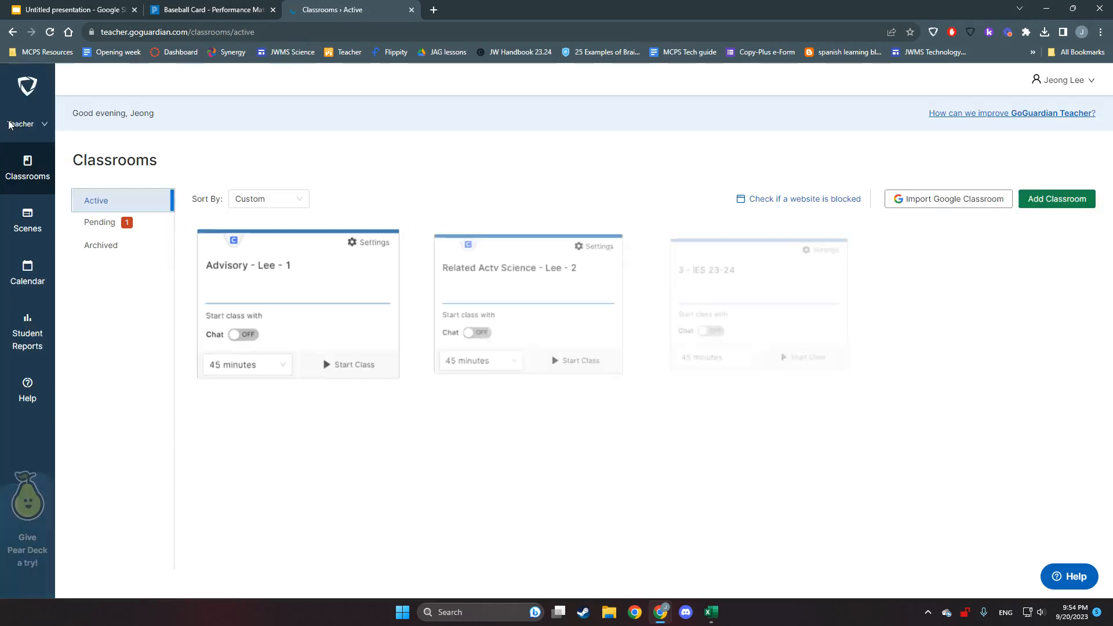
click(434, 10)
click(49, 52)
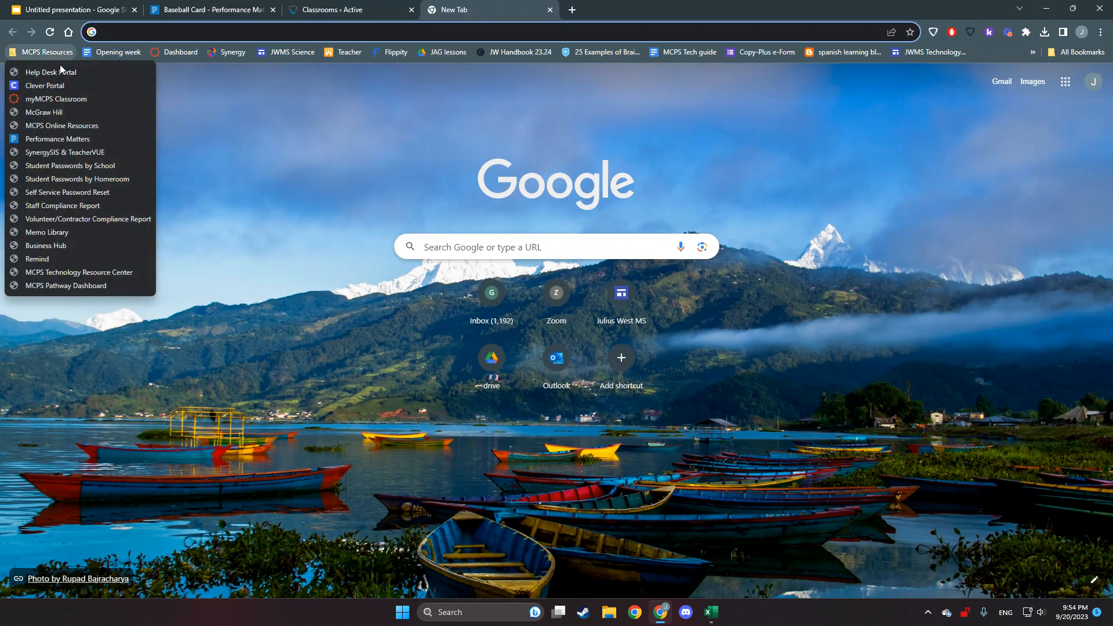
click(500, 32)
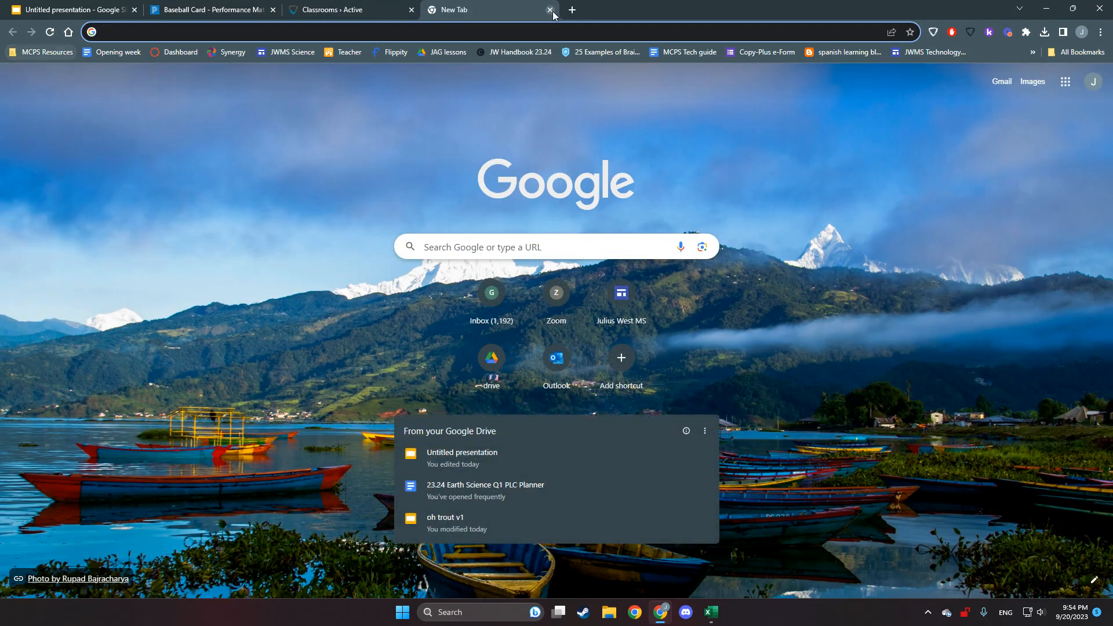
click(550, 10)
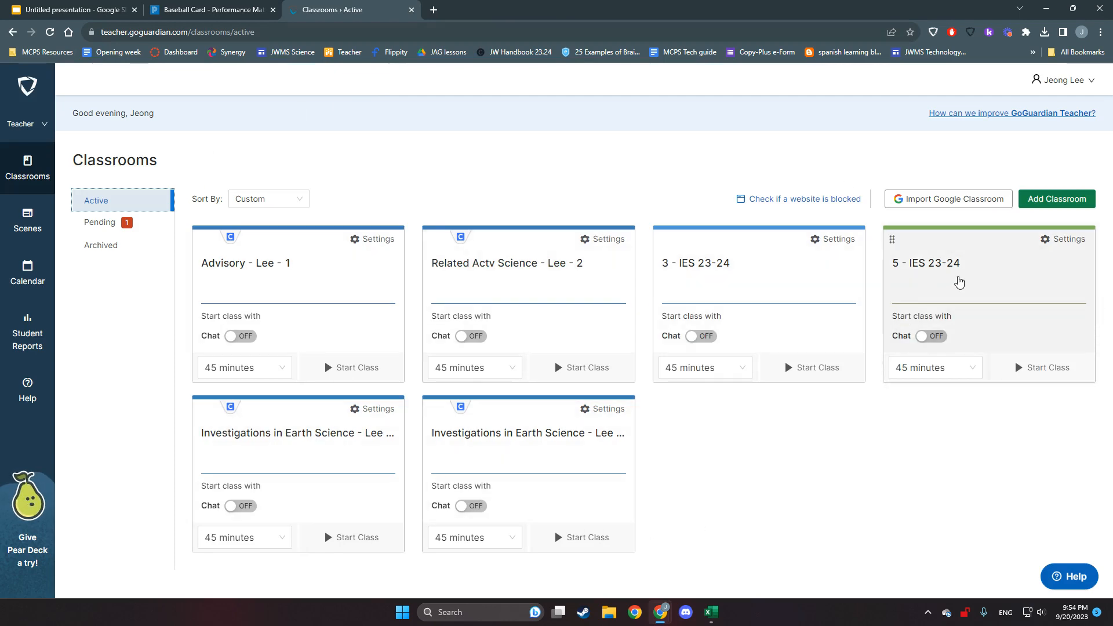
Step: Create a classroom named 7 - IES 23-24 with the subject Science and a Purple tile color
click(1080, 211)
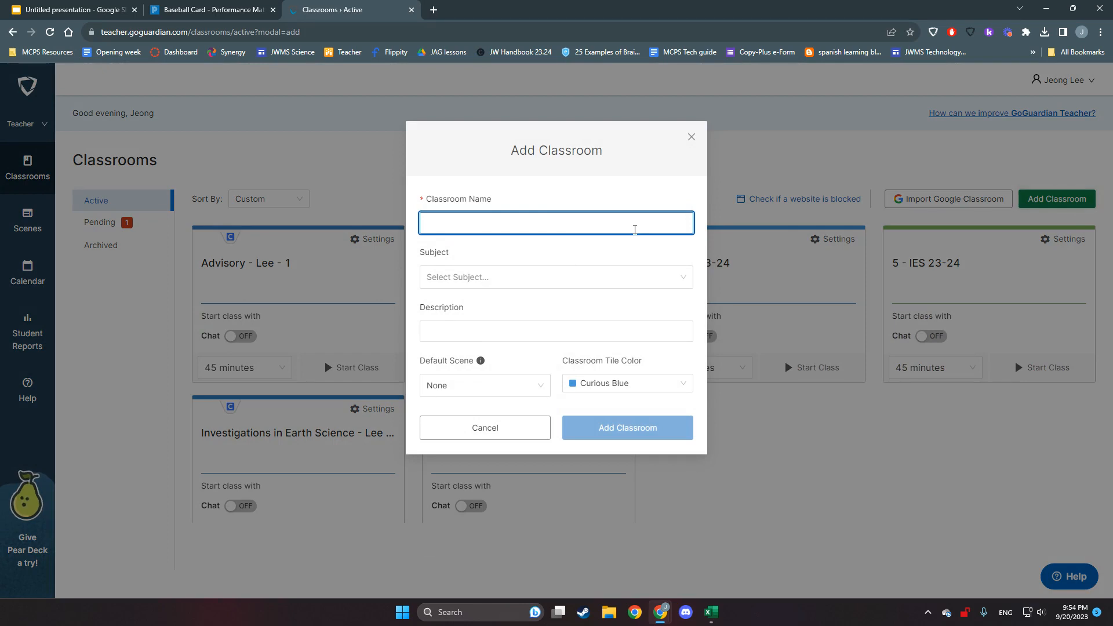
text(7 - IES 23-24)
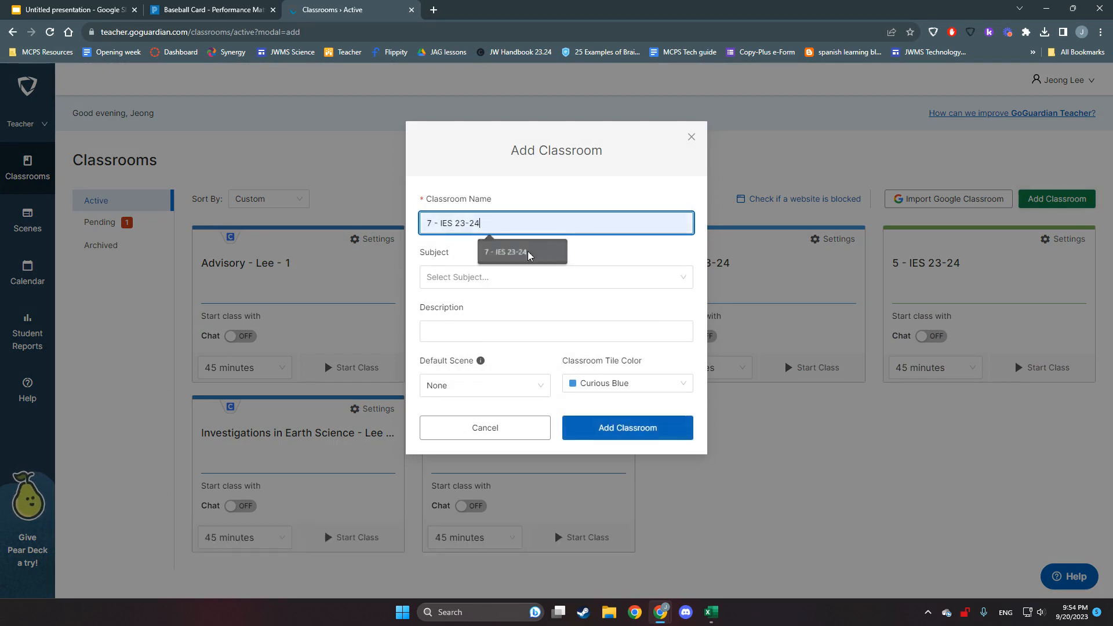
click(521, 251)
click(541, 278)
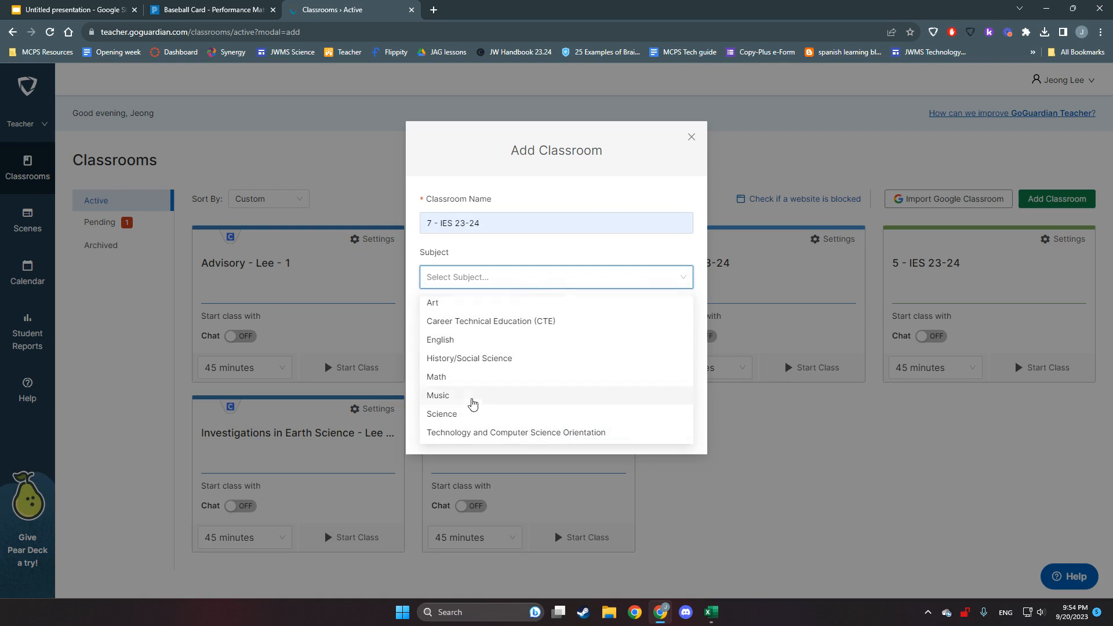
click(464, 414)
click(486, 338)
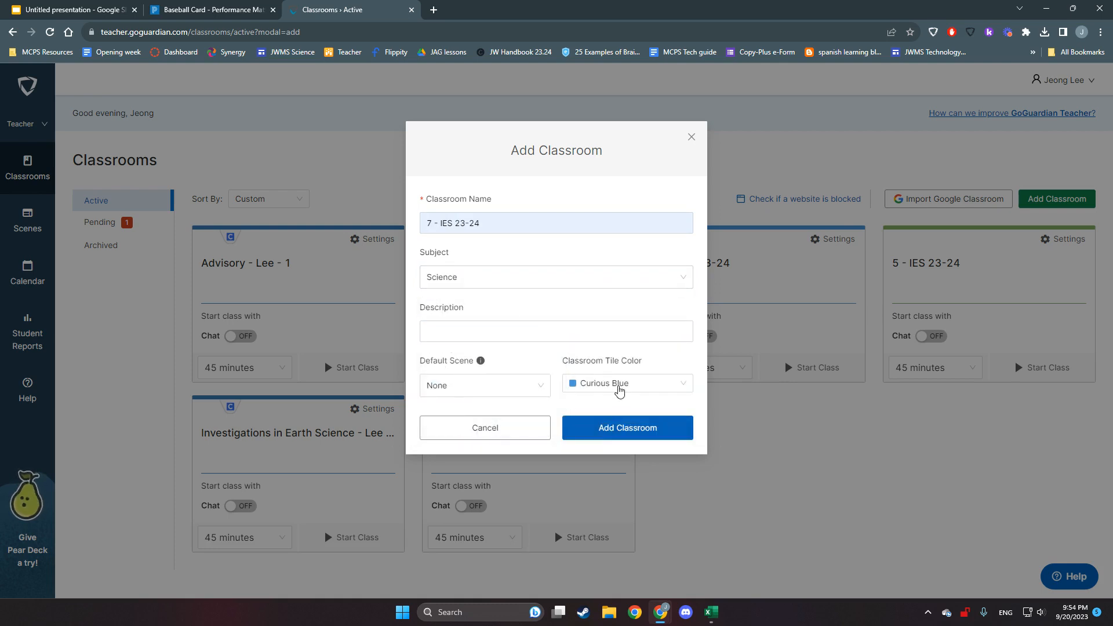
click(620, 385)
click(661, 471)
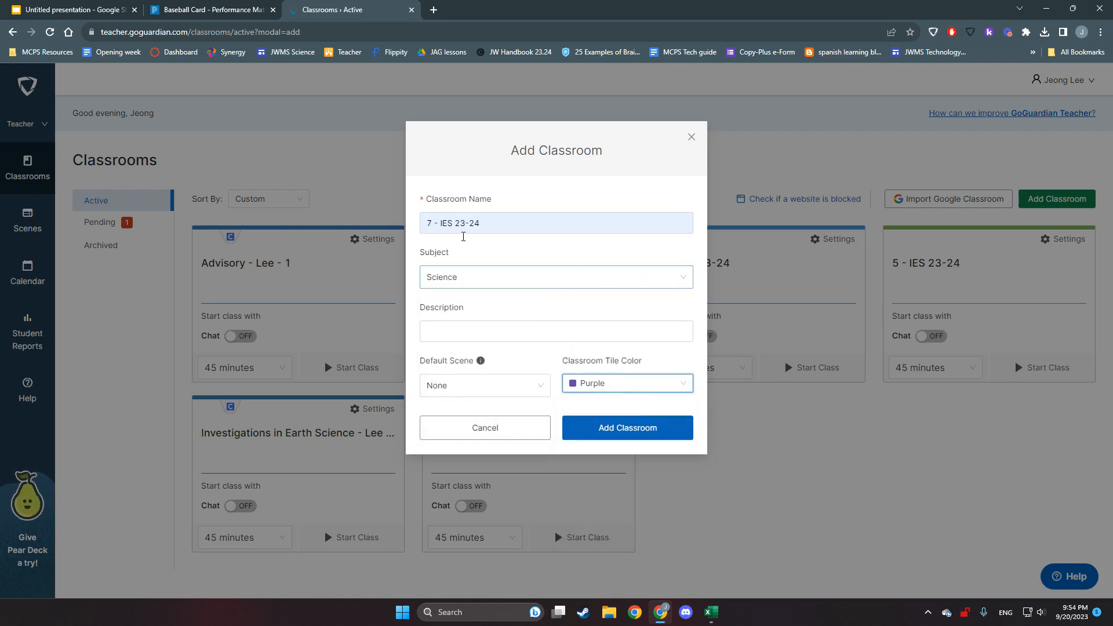
click(620, 436)
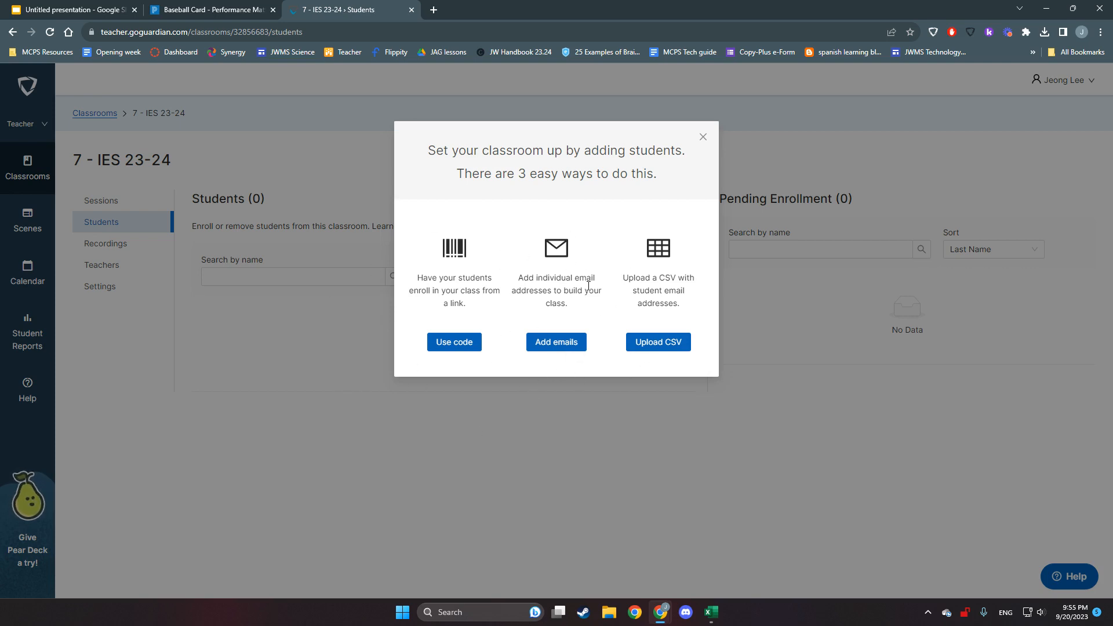
Step: Upload the file p7 IES 23.24 9.20.23 as the CSV of student e-mails for the new classroom
click(659, 343)
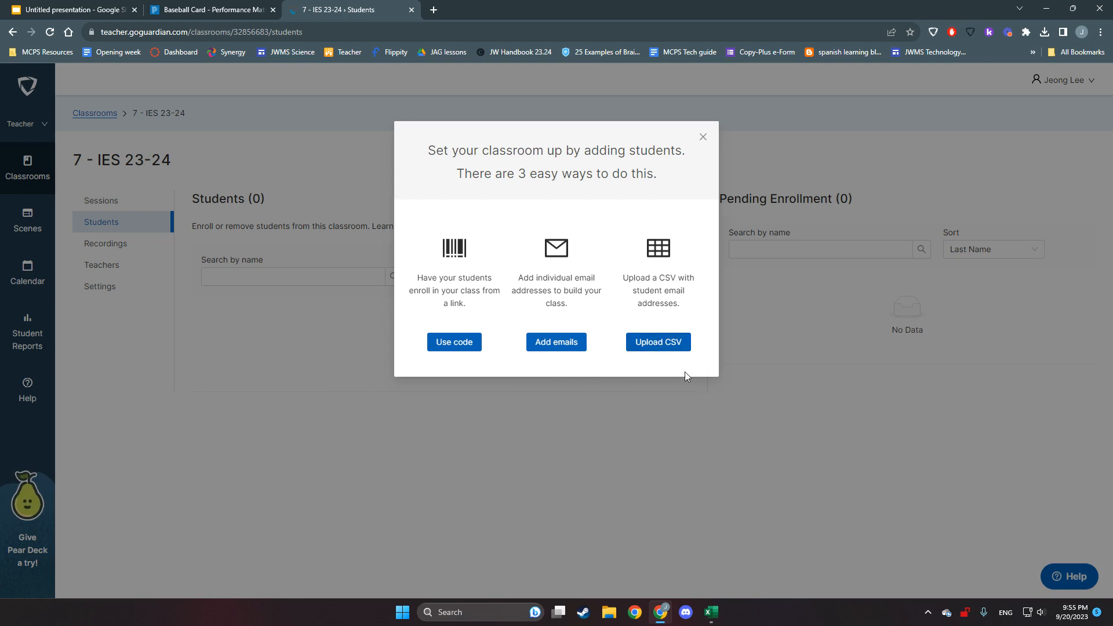
click(671, 346)
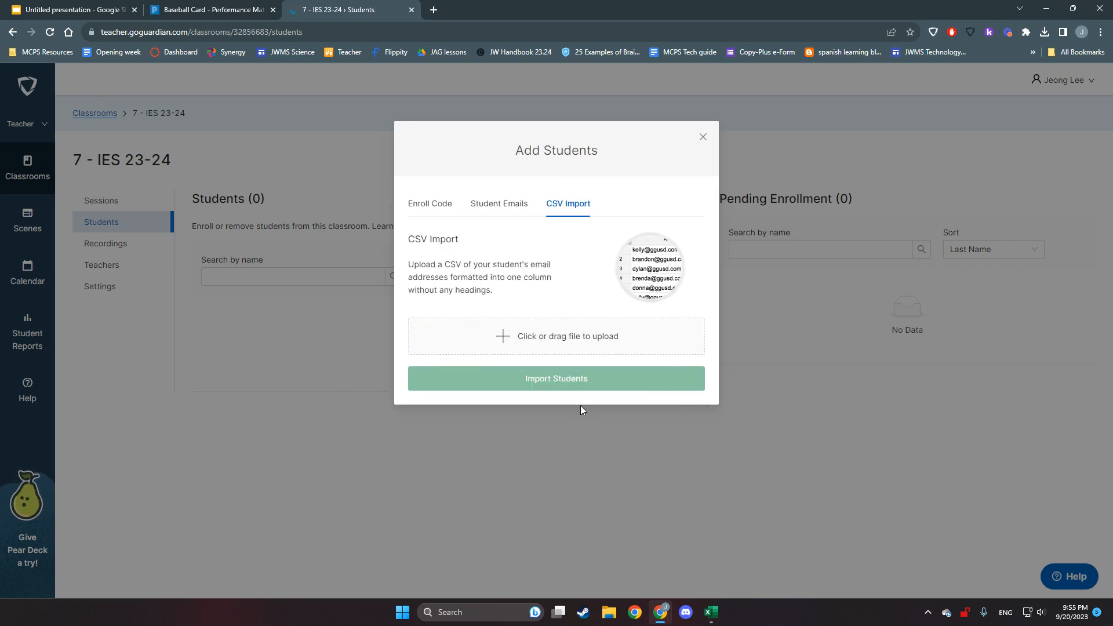
click(563, 344)
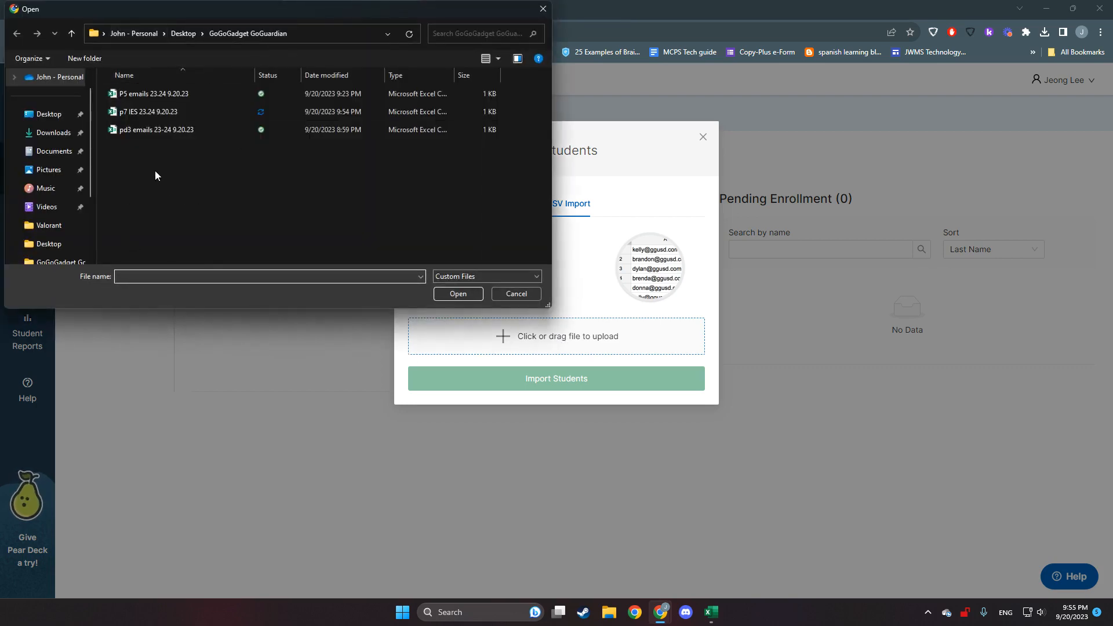
click(149, 112)
click(457, 293)
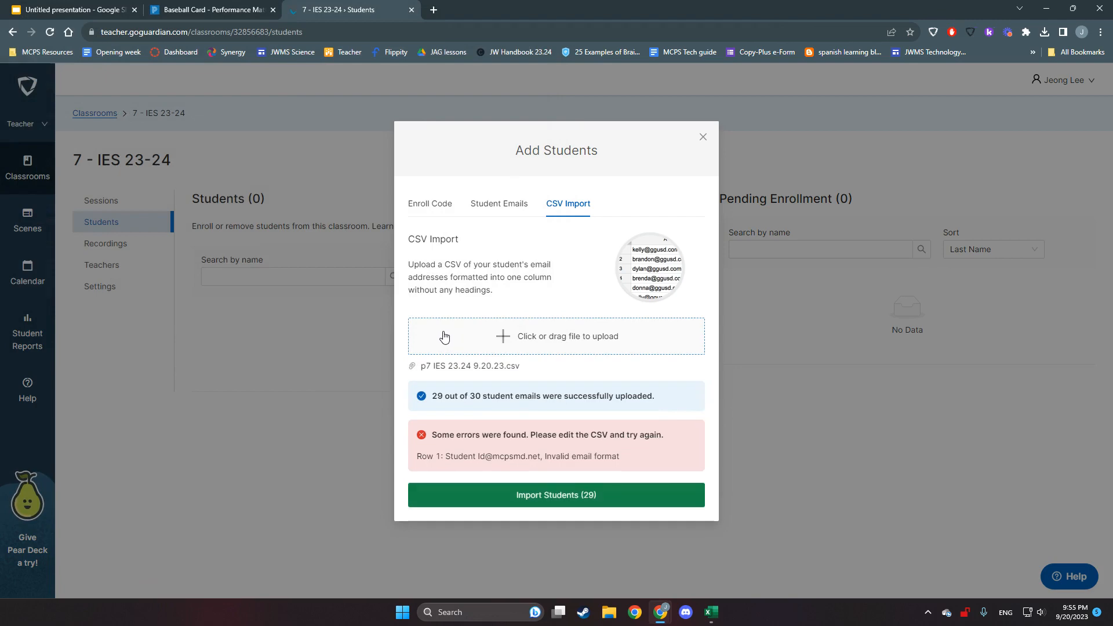
Step: Check the upload result and import the students from the CSV into the classroom
drag(433, 400, 498, 401)
click(554, 398)
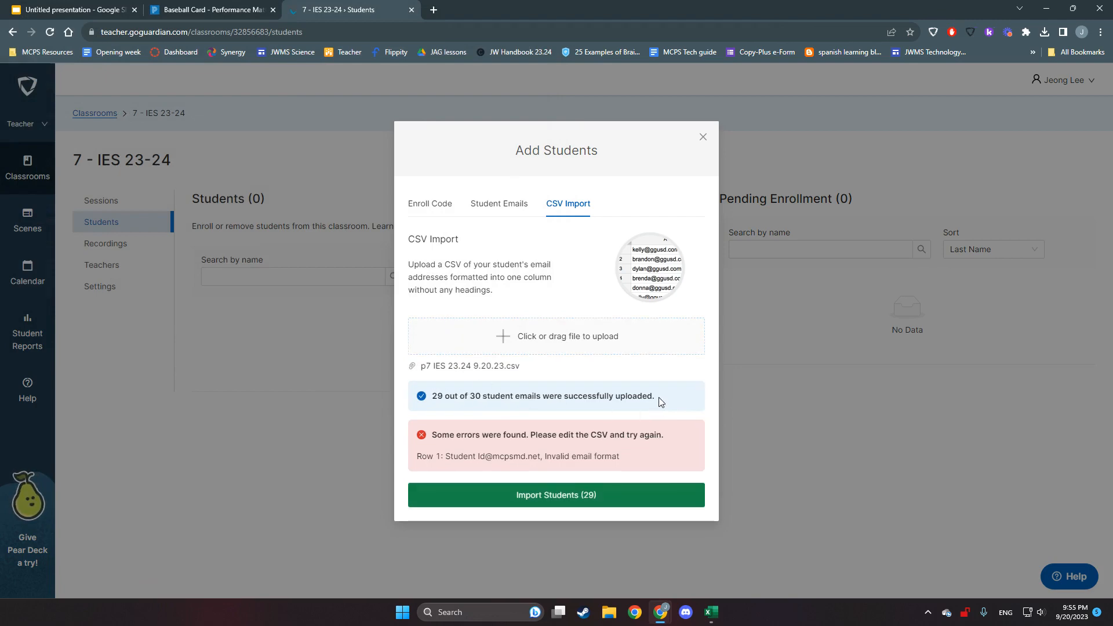
click(608, 496)
scroll(409, 372, down, 1)
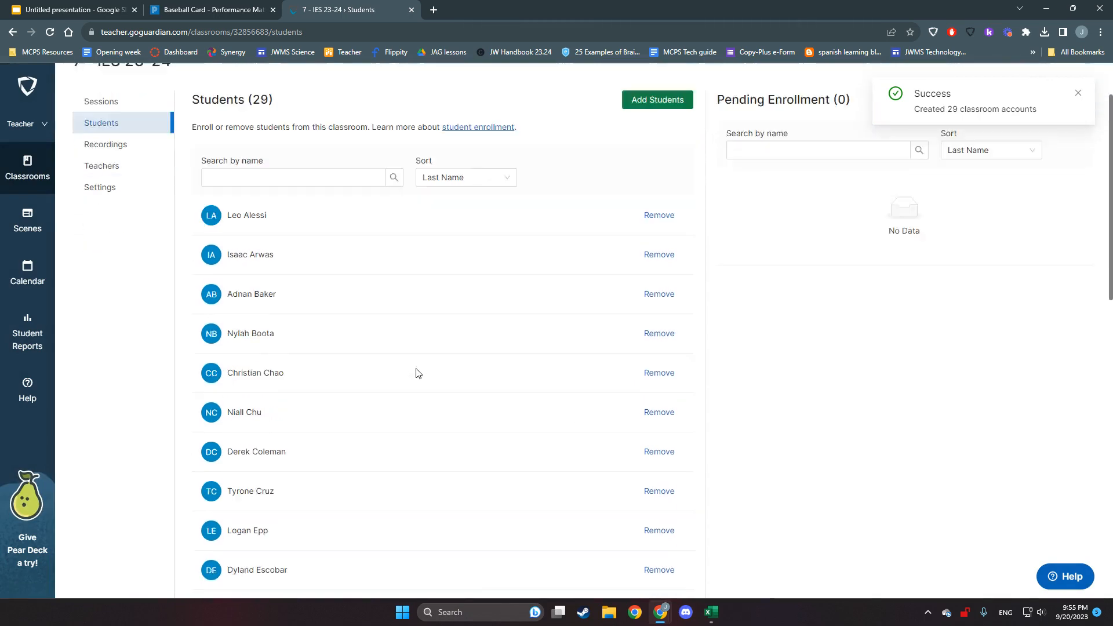
Step: Look through the student list and the Sessions page of the 7 - IES 23-24 classroom
scroll(417, 372, down, 13)
scroll(413, 372, up, 15)
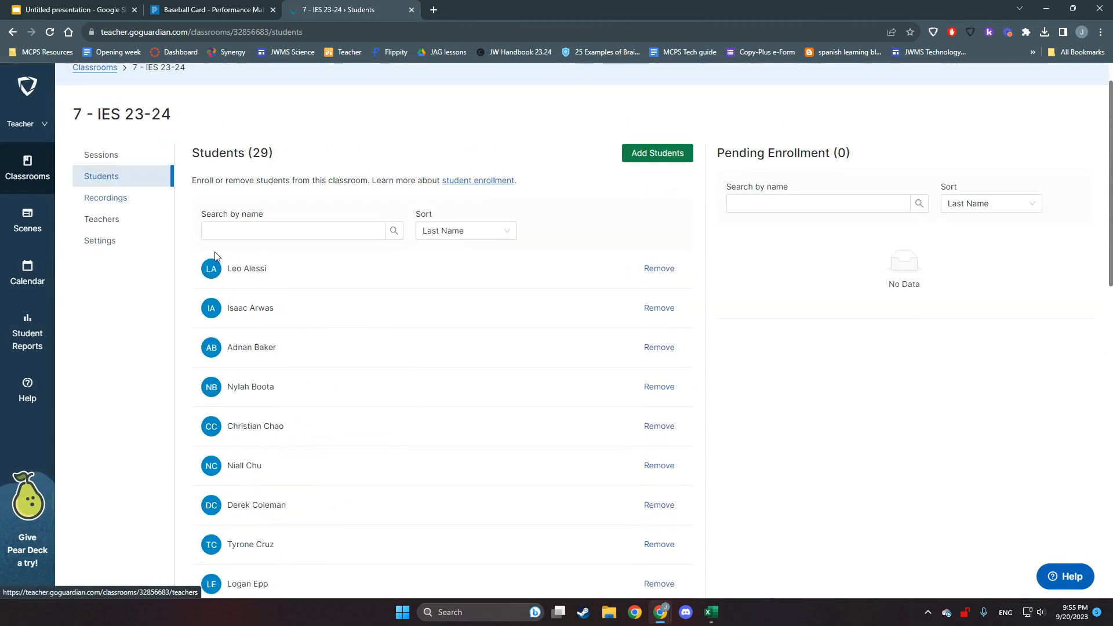
click(113, 155)
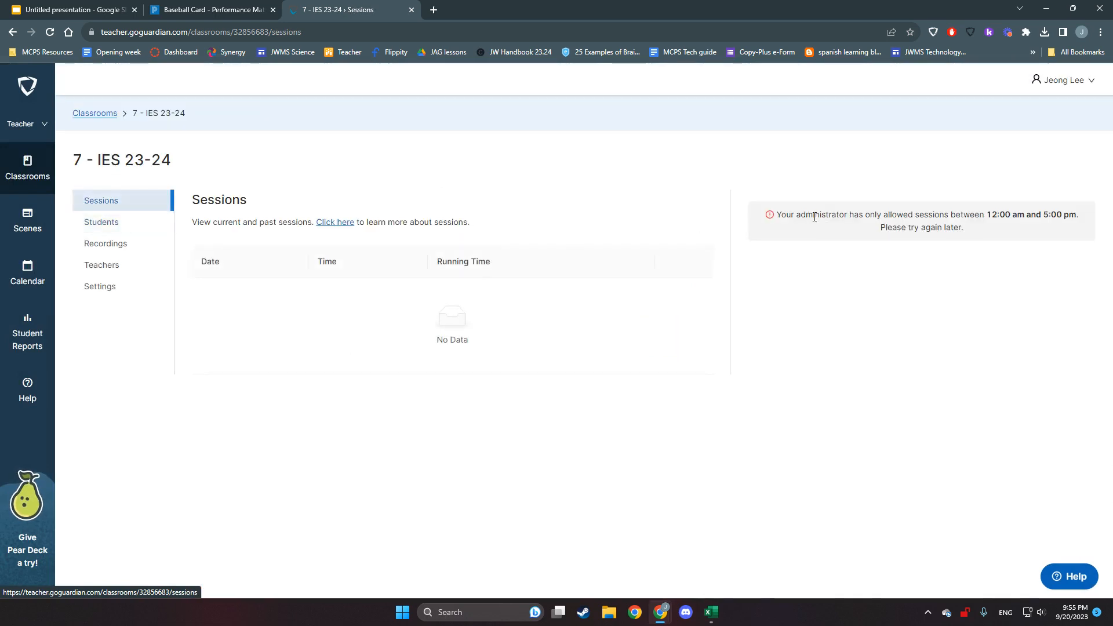
drag(812, 217, 994, 273)
click(995, 269)
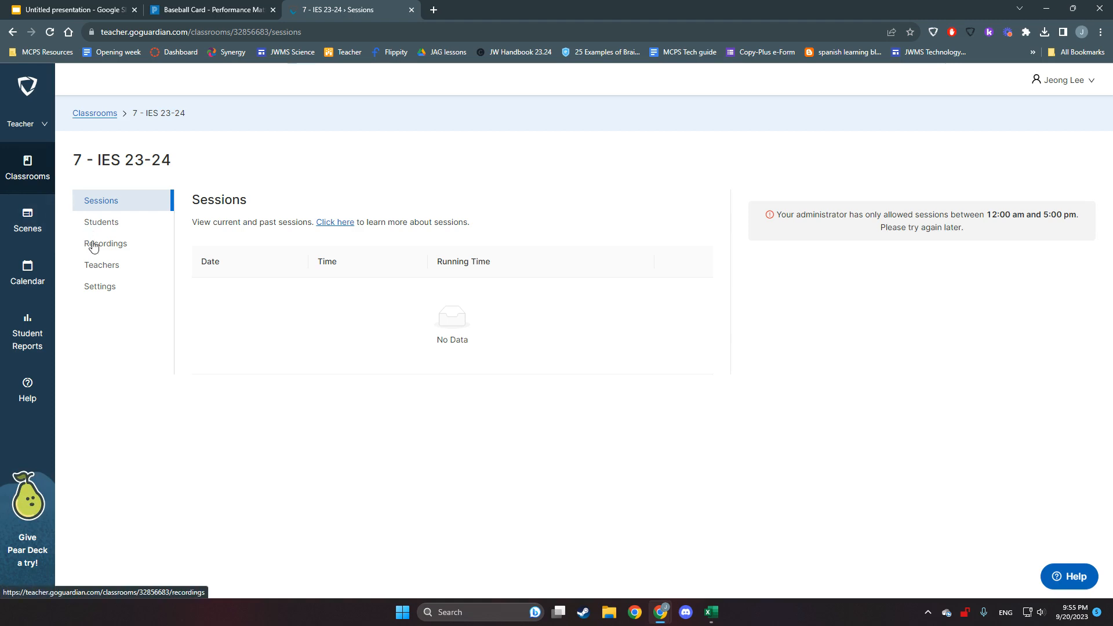
Step: Review the information settings of the 7 - IES 23-24 classroom
click(102, 290)
scroll(640, 313, down, 1)
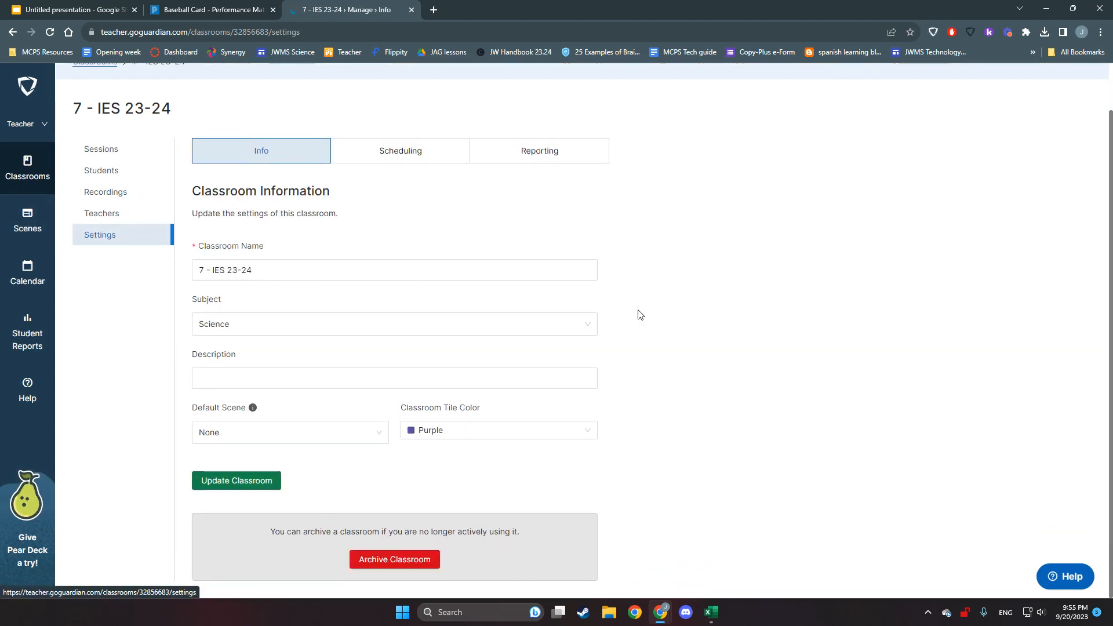
scroll(648, 339, up, 1)
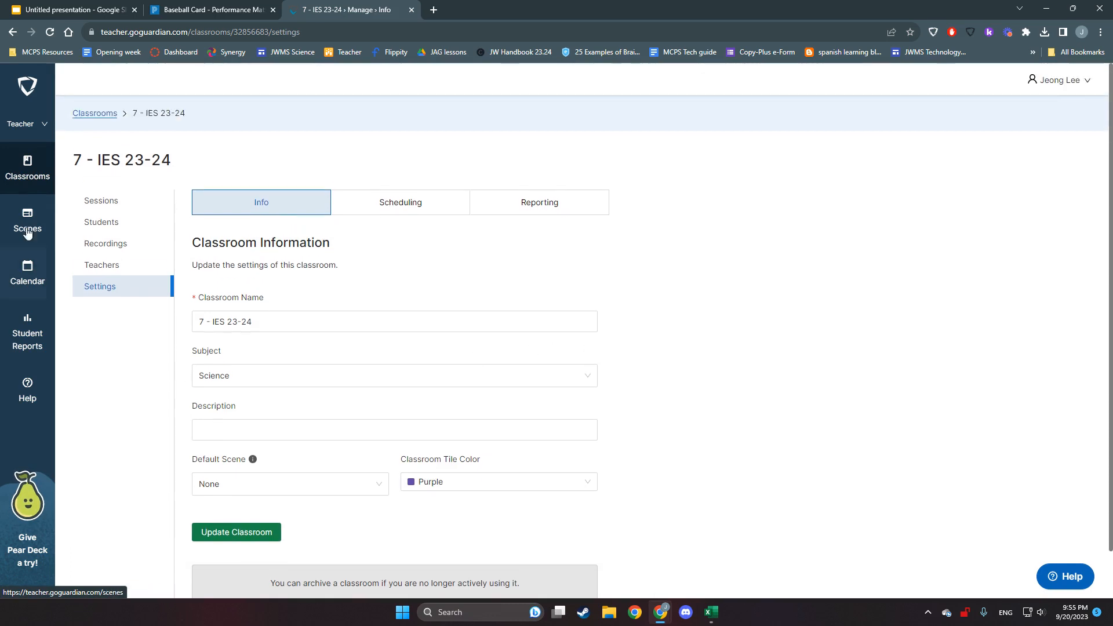
Step: Check which Investigations in Earth Science classroom is the old period 7 class and archive it from the active classrooms
click(33, 172)
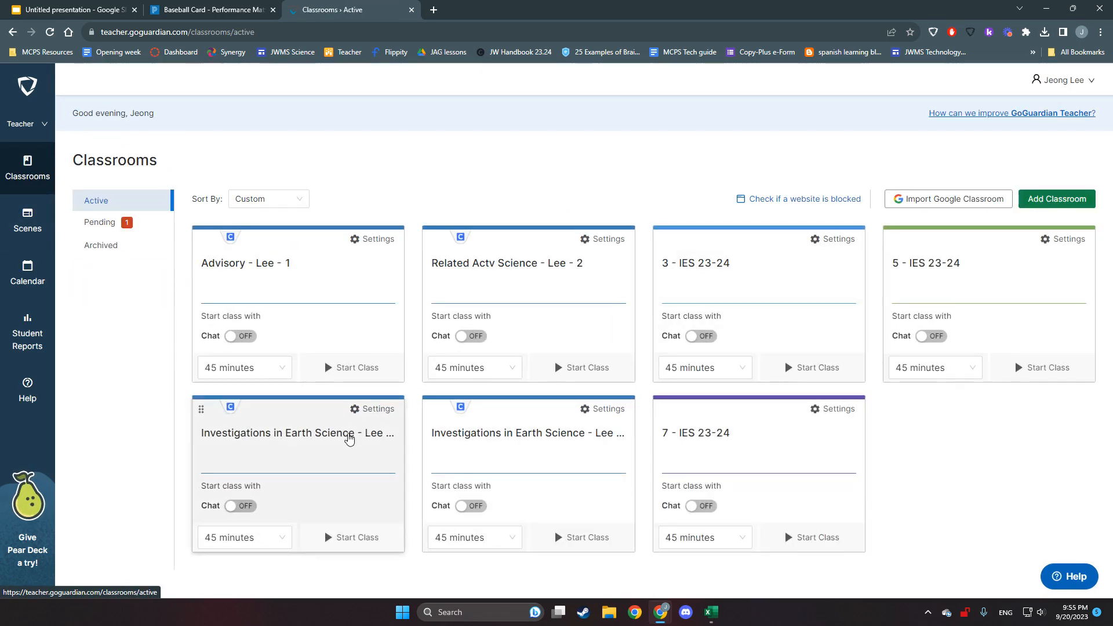
click(267, 439)
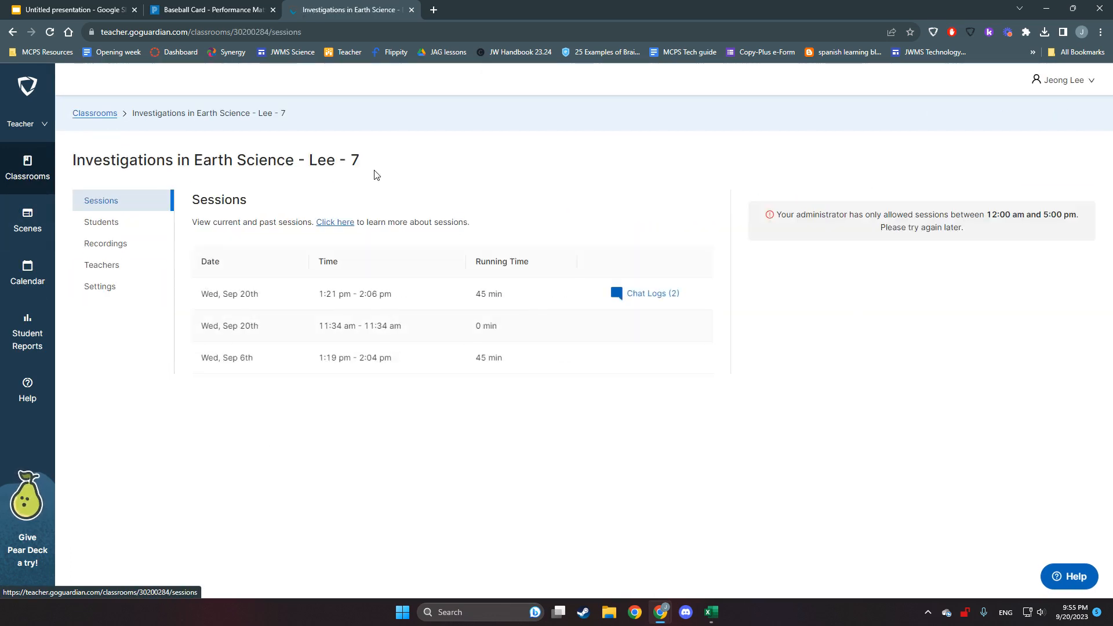
click(13, 32)
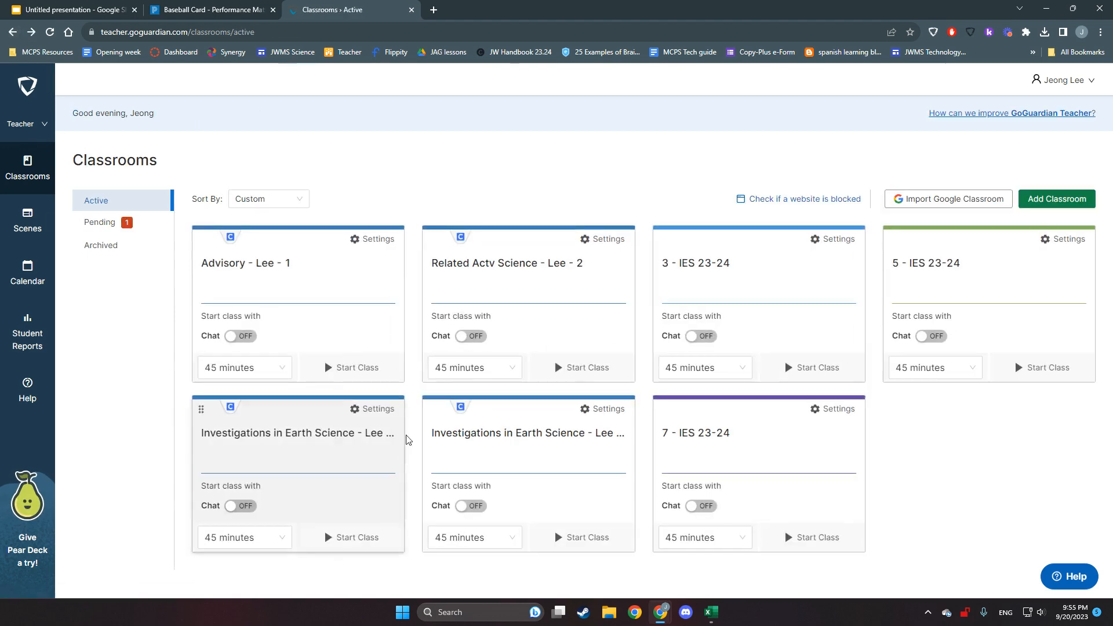
click(387, 417)
click(384, 381)
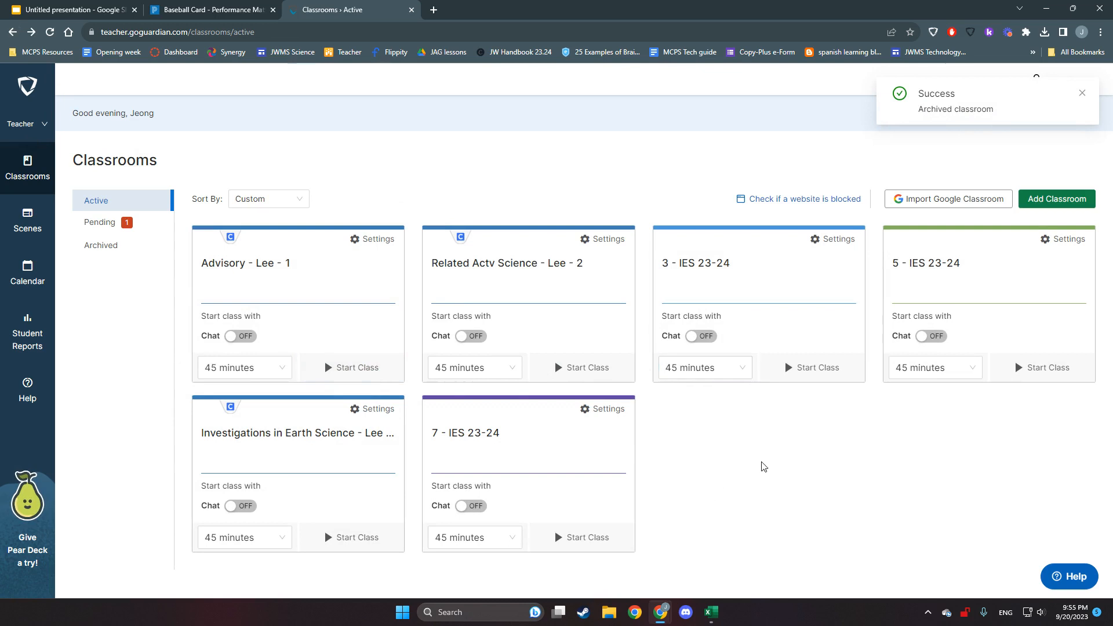
Step: Move the 7 - IES 23-24 tile ahead of the remaining Investigations in Earth Science tile, and view the archived classrooms
drag(509, 460, 355, 527)
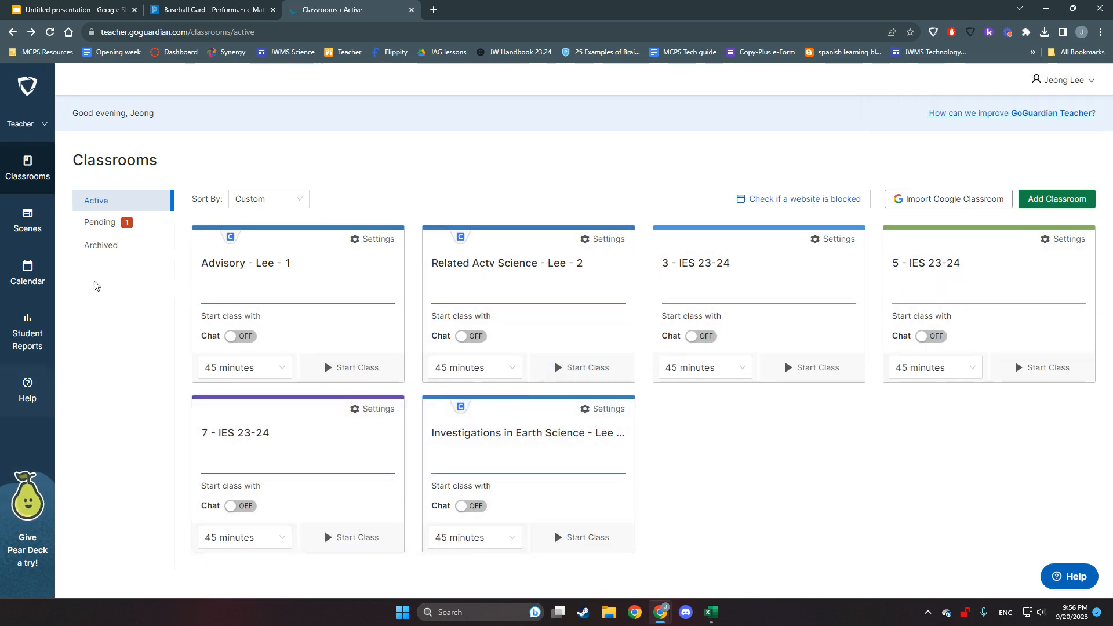
click(101, 246)
scroll(355, 339, down, 3)
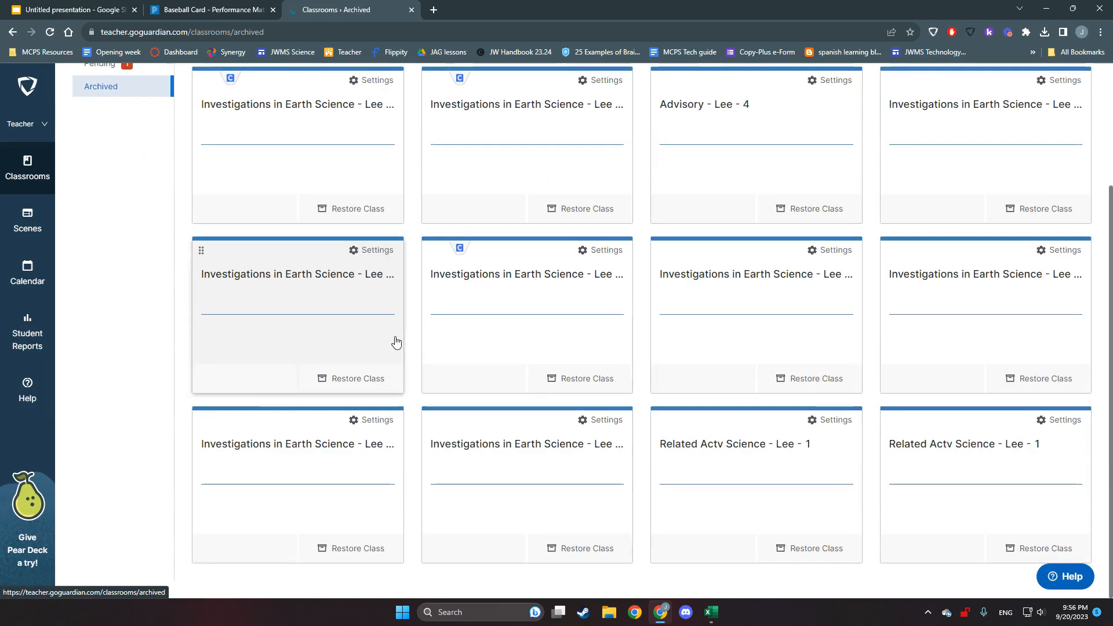